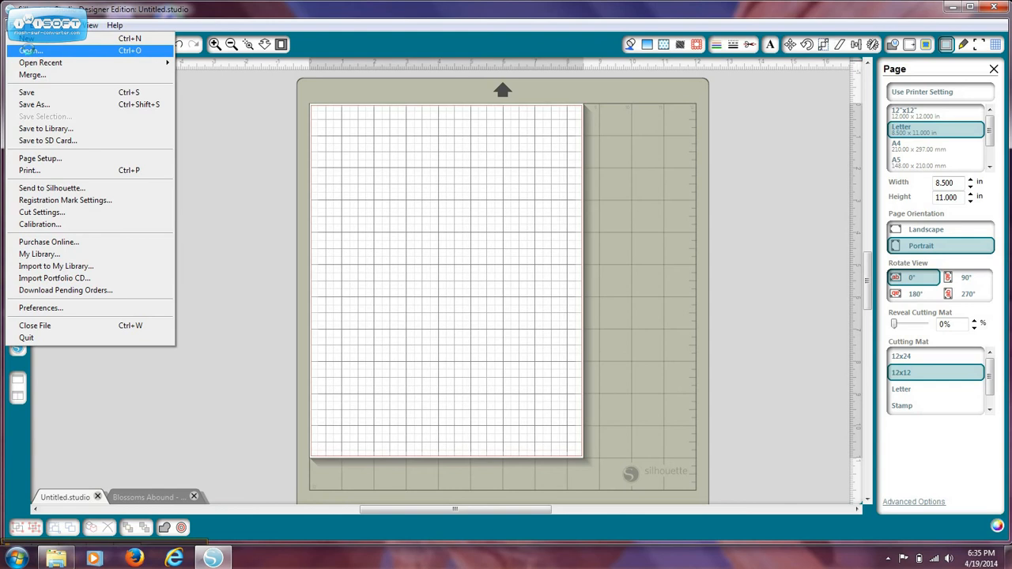
Open the PNG image "Blossoms Abound - flower wreath 2.png" from the "Blossoms Abound - embellishments" folder.
click(26, 50)
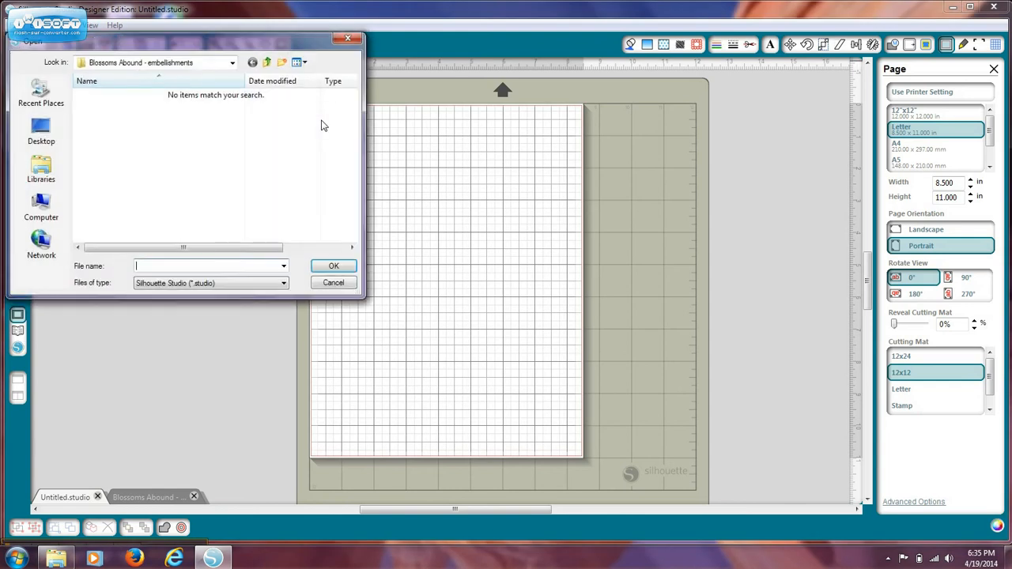
click(231, 62)
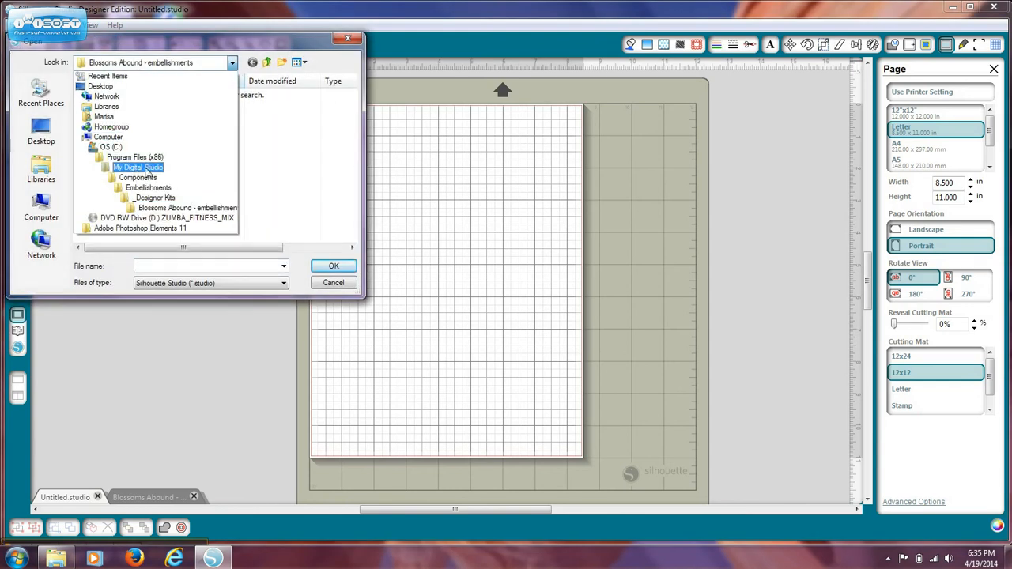
click(182, 209)
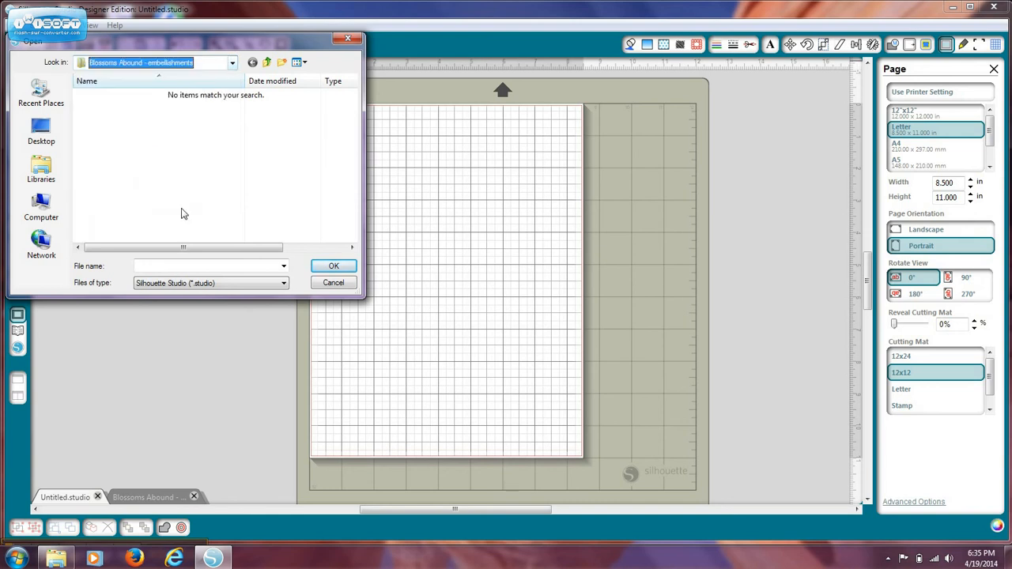
click(200, 285)
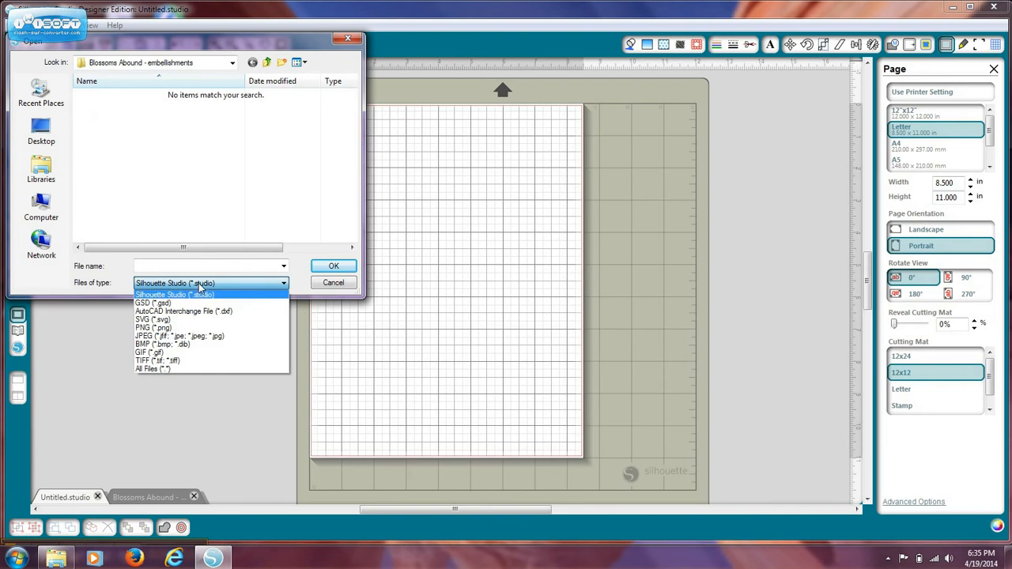
click(161, 327)
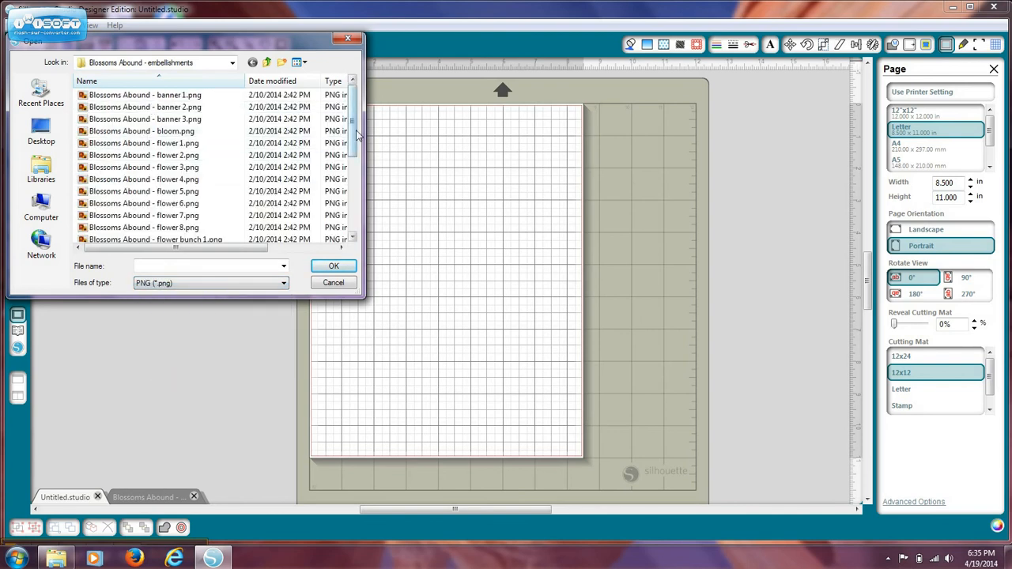
drag(354, 129, 358, 194)
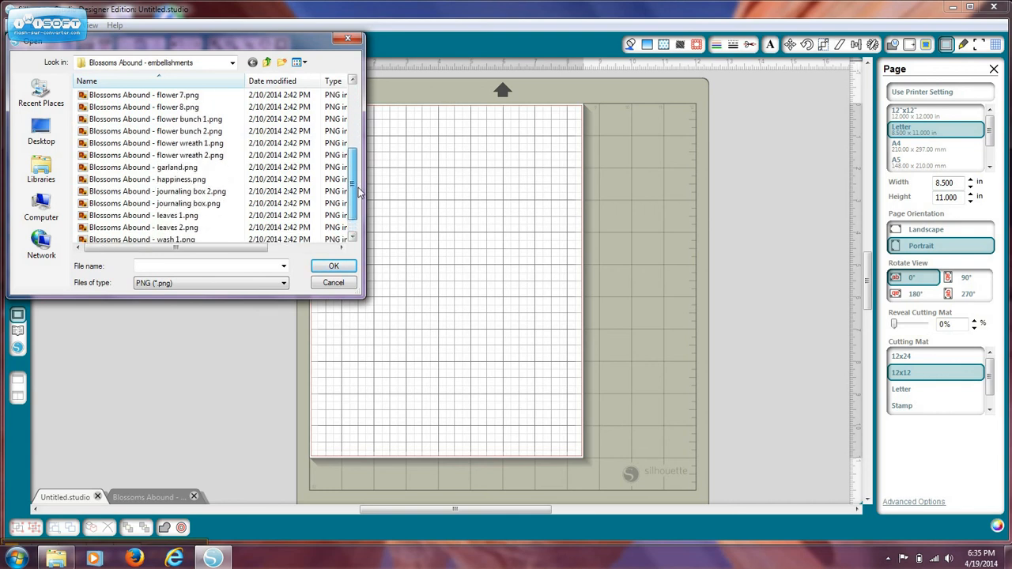
click(170, 158)
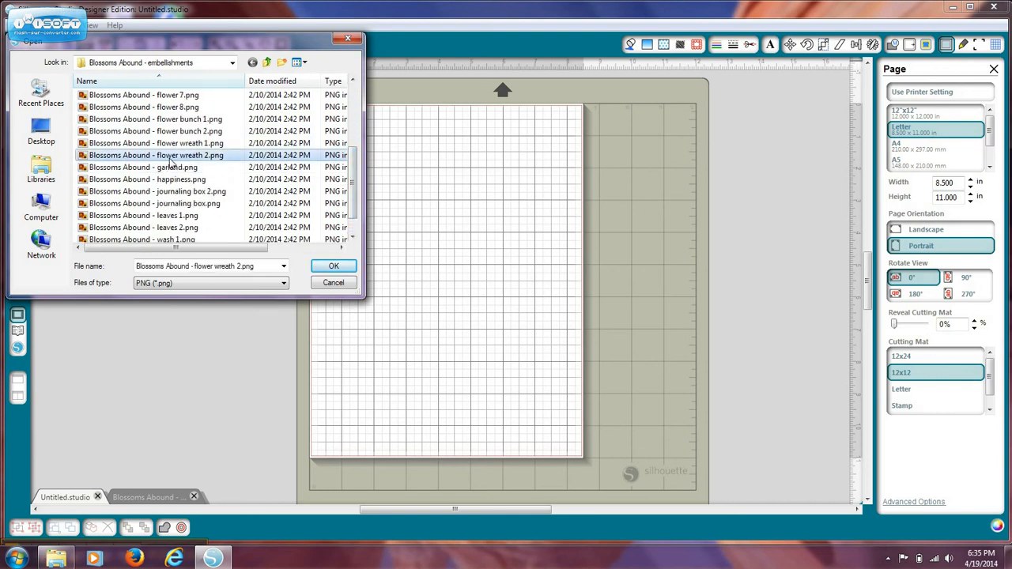
click(333, 266)
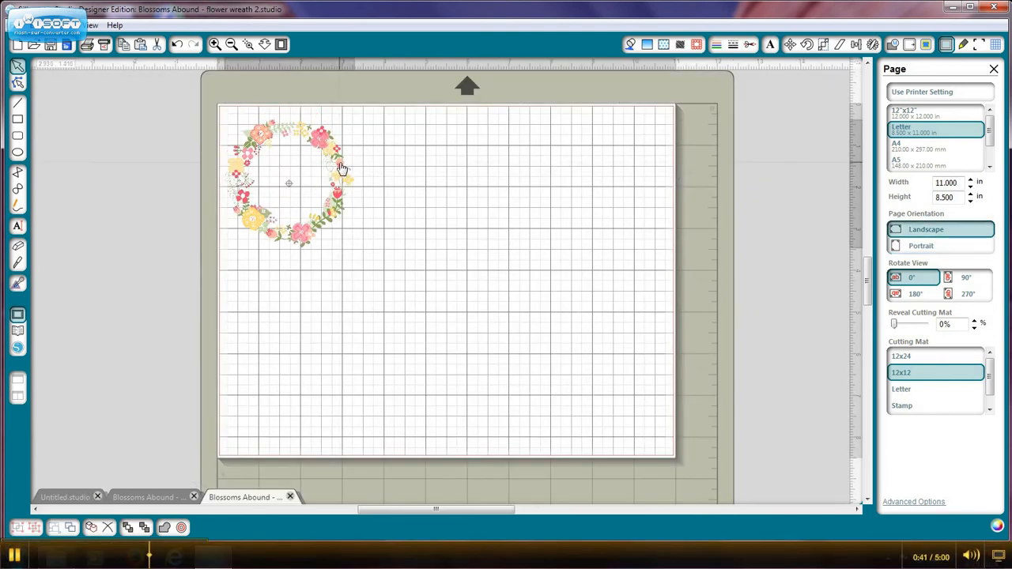
Move the wreath slightly away from the page edge and select a trace area enclosing the whole wreath.
drag(341, 168, 355, 168)
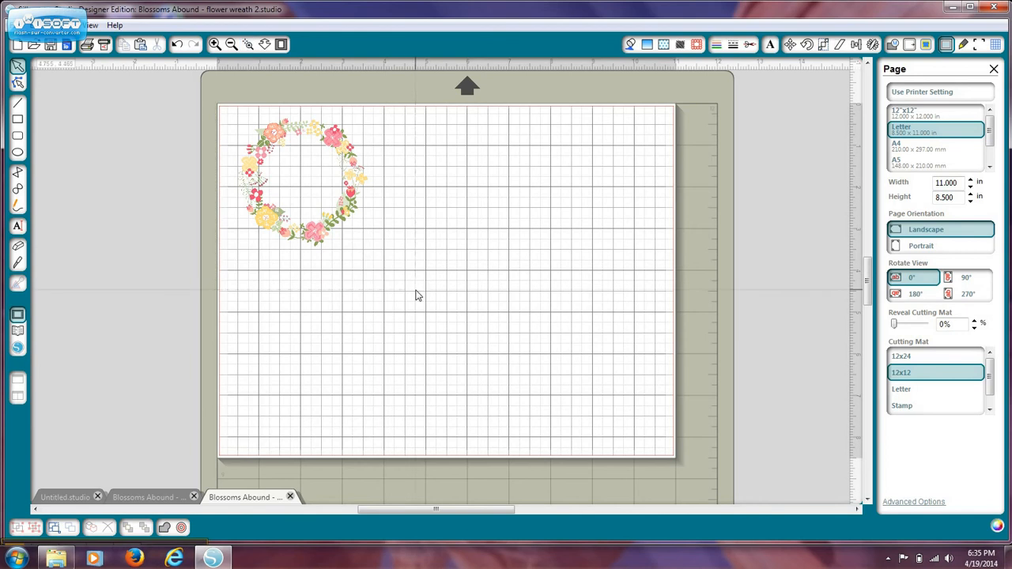
scroll(416, 290, up, 2)
click(504, 175)
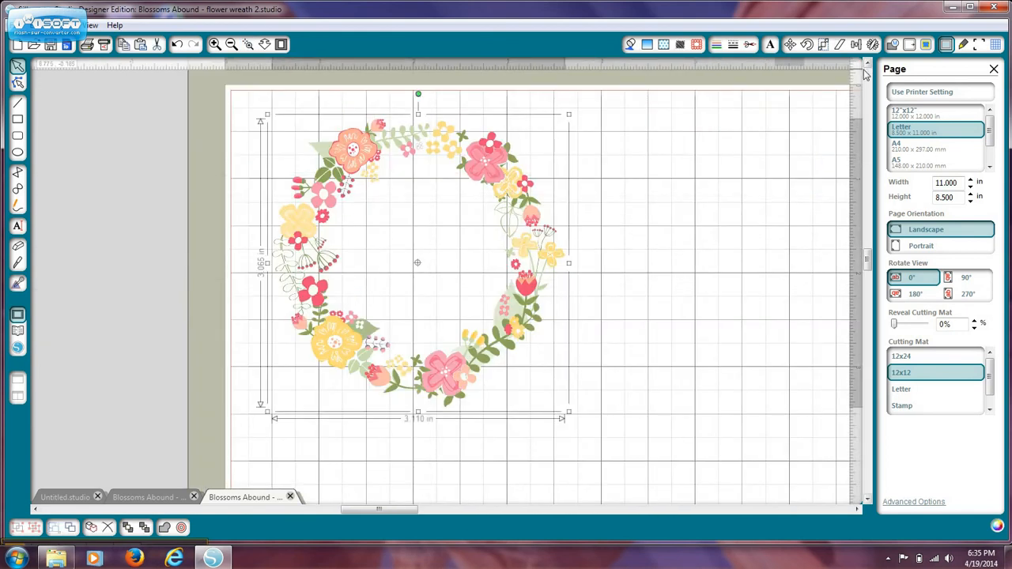
click(927, 45)
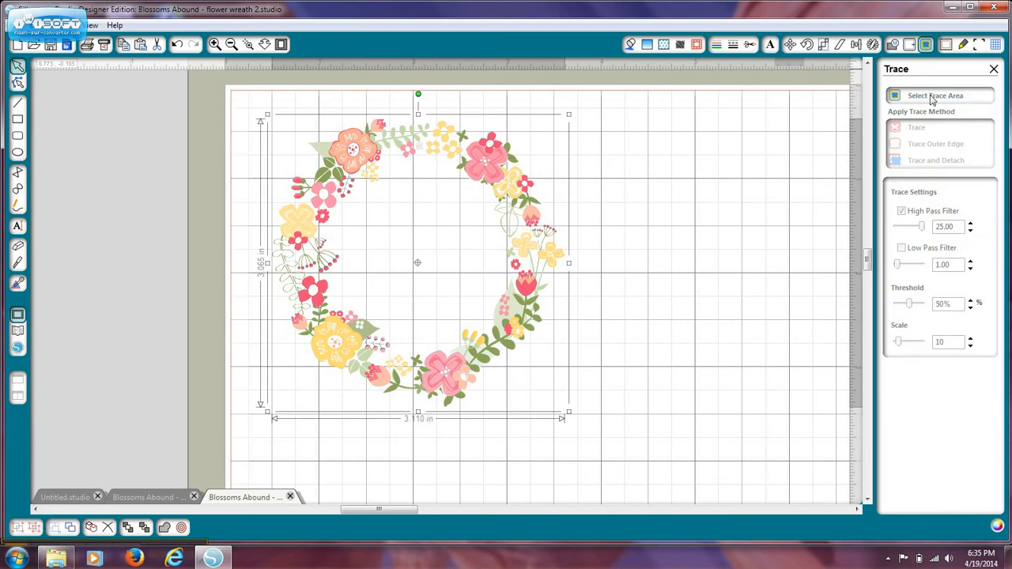
click(933, 96)
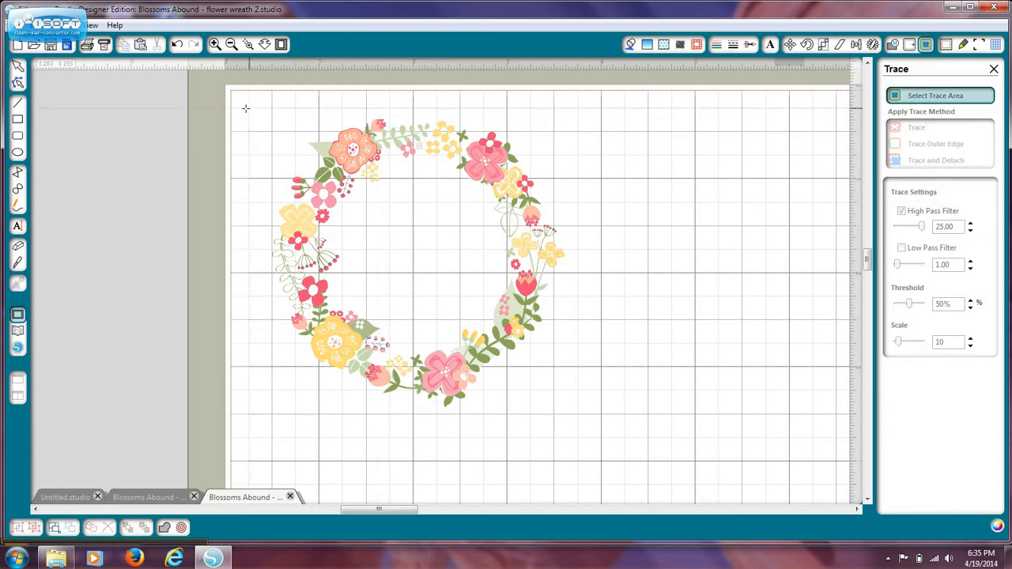
drag(245, 102, 344, 144)
mouse_move(400, 172)
mouse_down()
mouse_move(572, 361)
mouse_move(621, 441)
mouse_up()
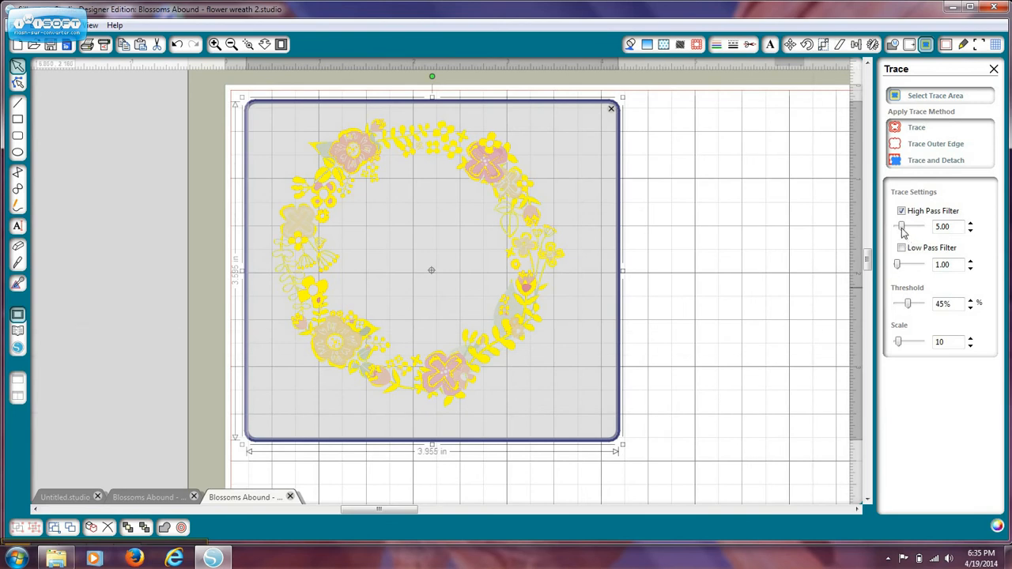
Set the trace's High Pass Filter to 25.00 and its Threshold to 50%.
drag(906, 229, 920, 231)
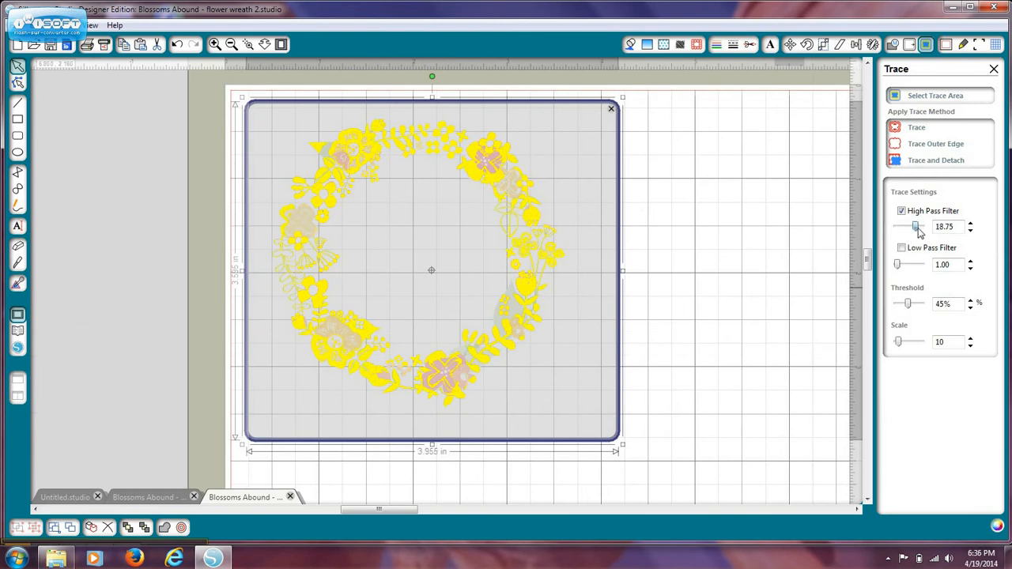
click(972, 301)
click(971, 300)
click(971, 300)
click(971, 300)
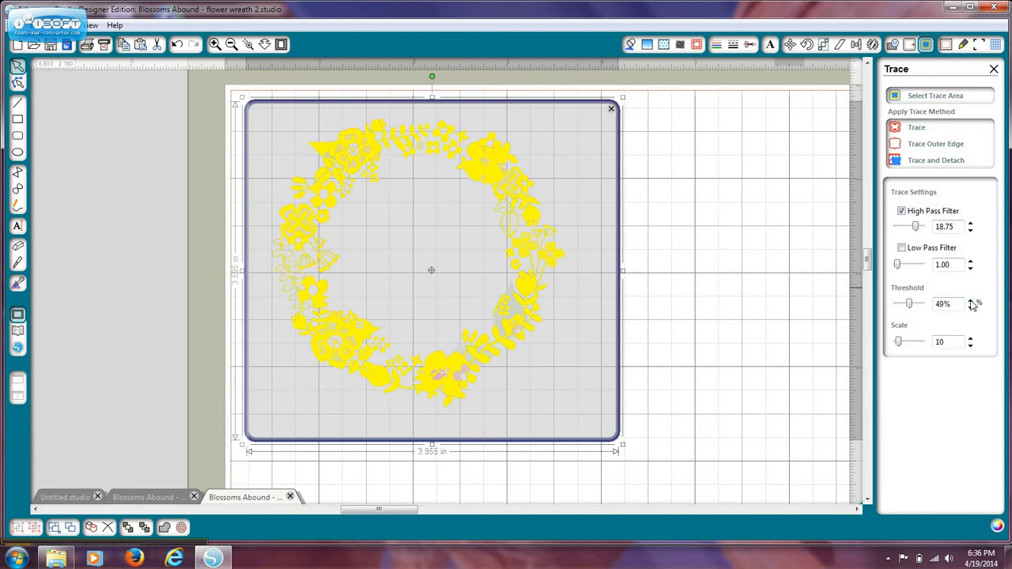
click(972, 301)
drag(919, 228, 928, 229)
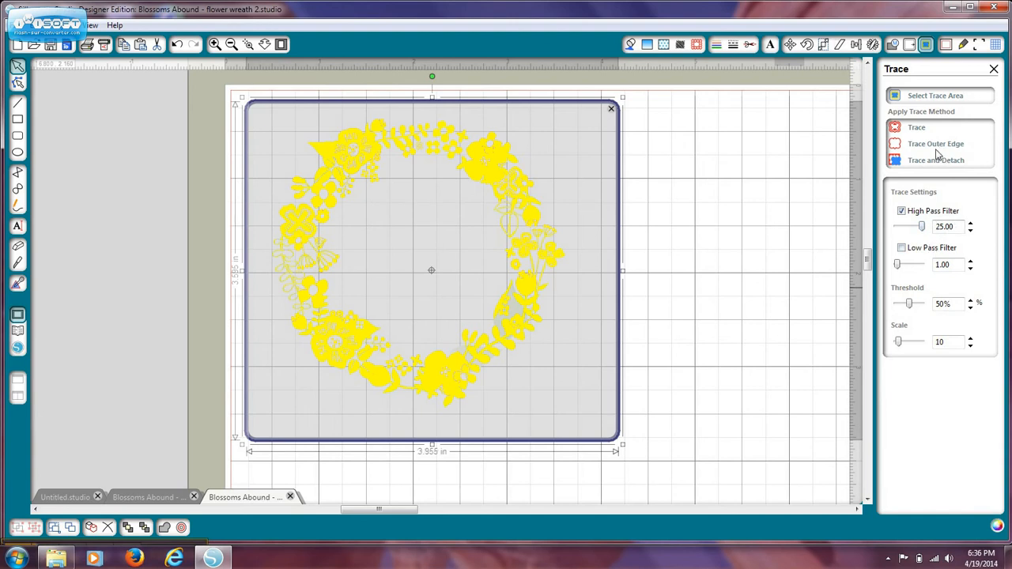
Try the plain Trace method on the wreath, inspect the outlines away from the image, and undo the trace.
click(918, 132)
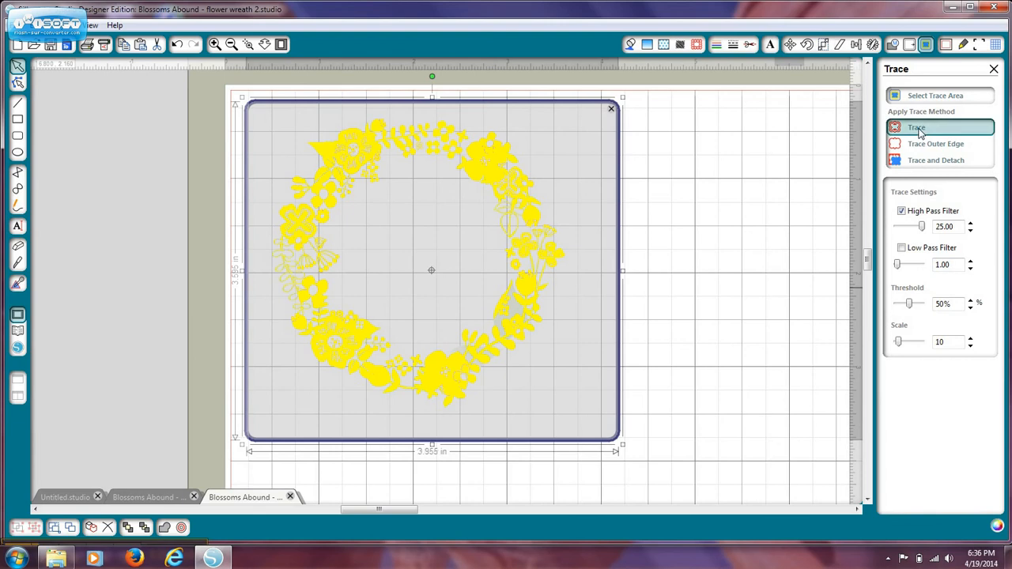
drag(486, 172, 585, 320)
click(585, 320)
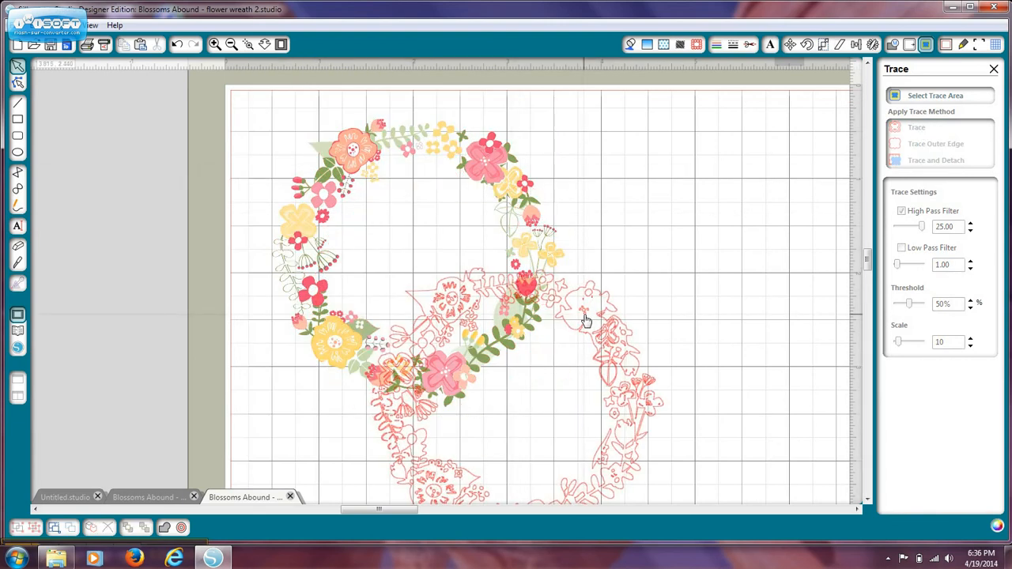
key(ctrl+z)
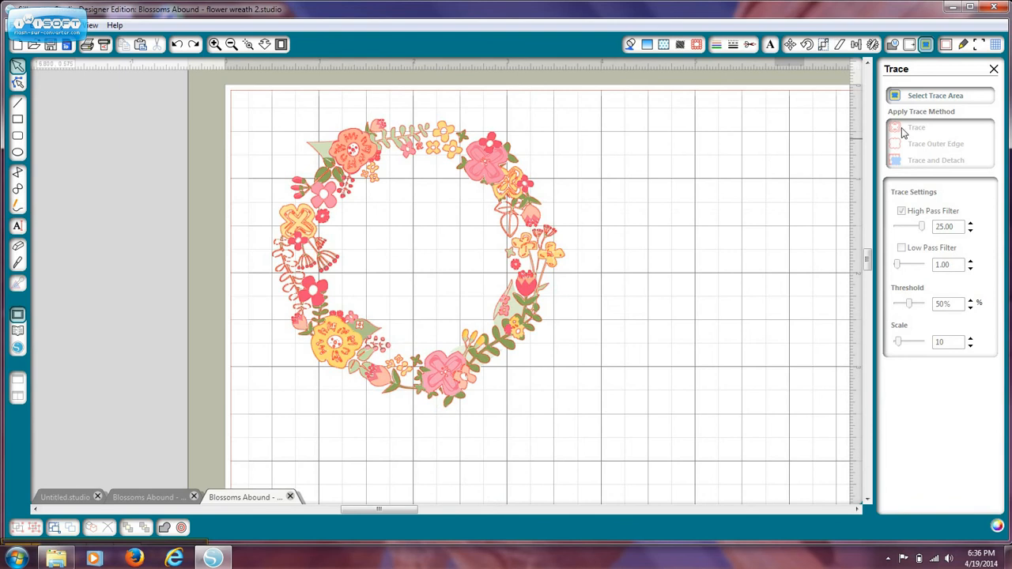
key(ctrl+z)
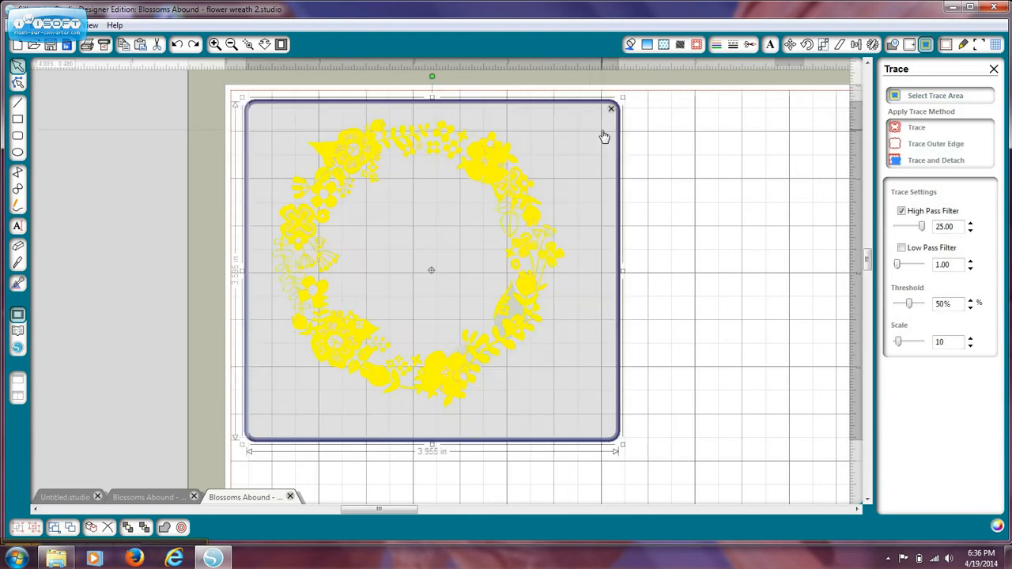
Trace only the outer edge of the wreath and move the wreath image off the traced outlines.
click(929, 145)
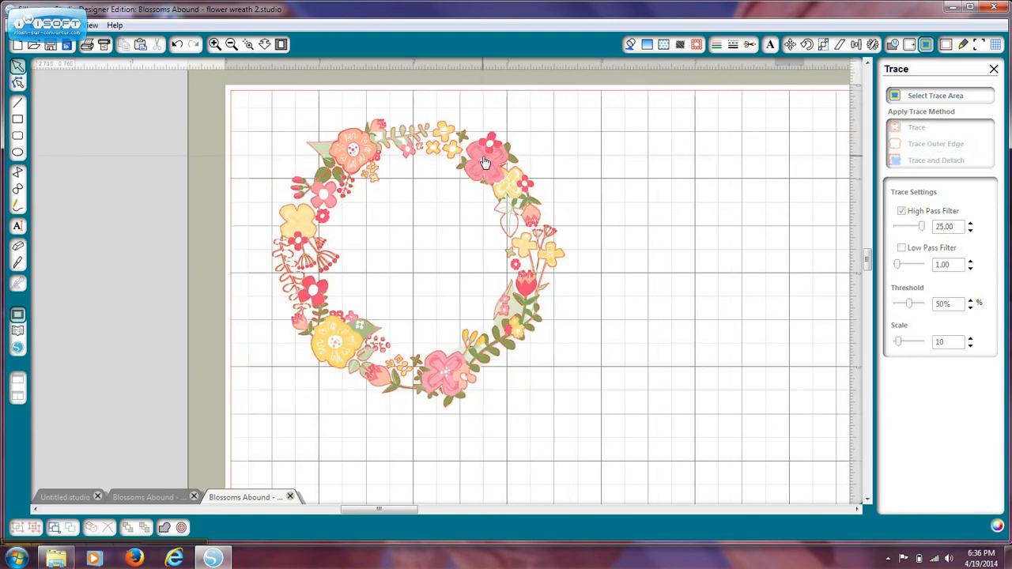
mouse_move(485, 161)
mouse_down()
mouse_move(603, 229)
mouse_move(675, 291)
mouse_move(745, 319)
mouse_up()
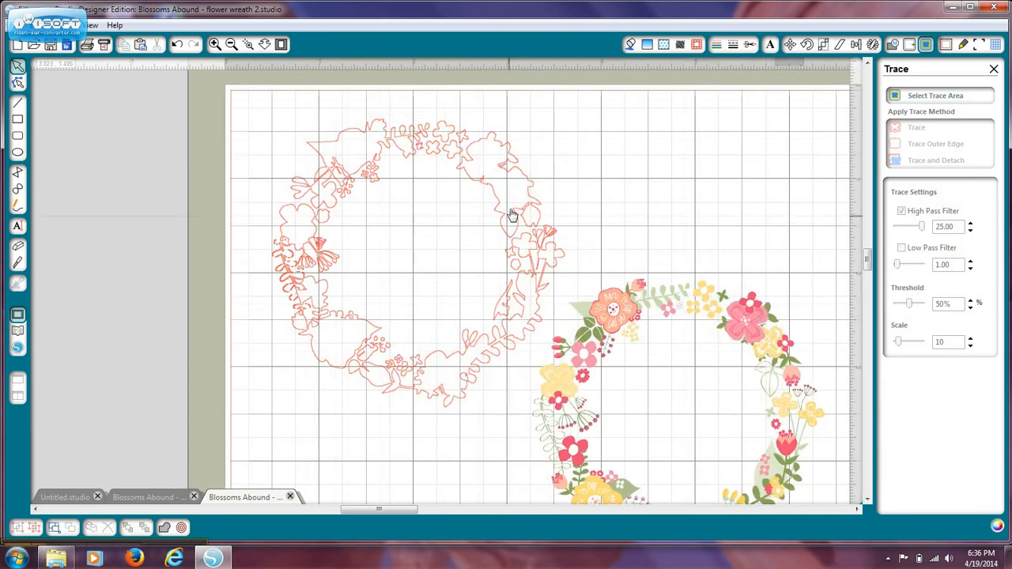
drag(707, 302, 715, 342)
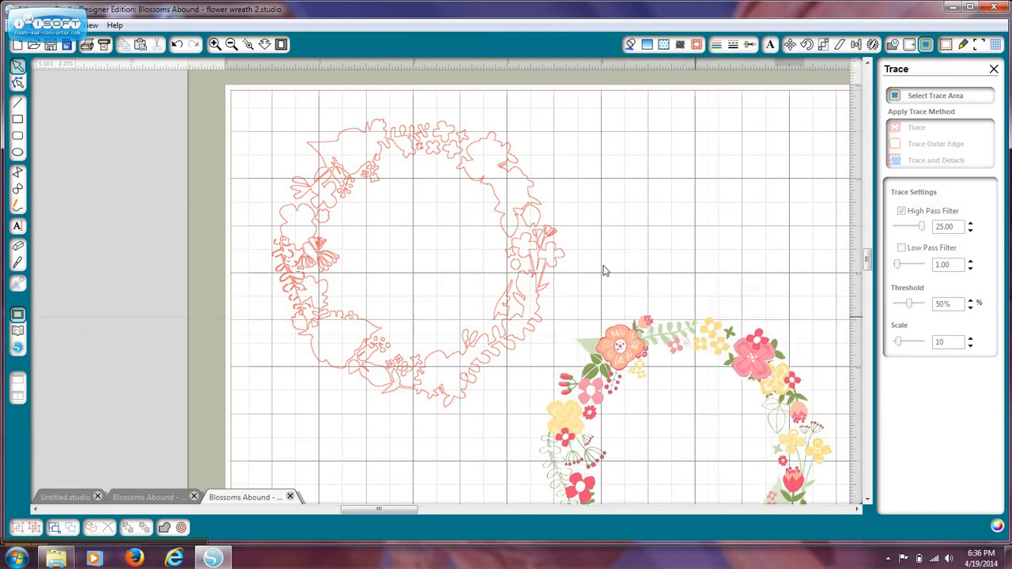
Create an offset with round corners around the traced wreath outlines at a distance of 0.065 in.
click(469, 154)
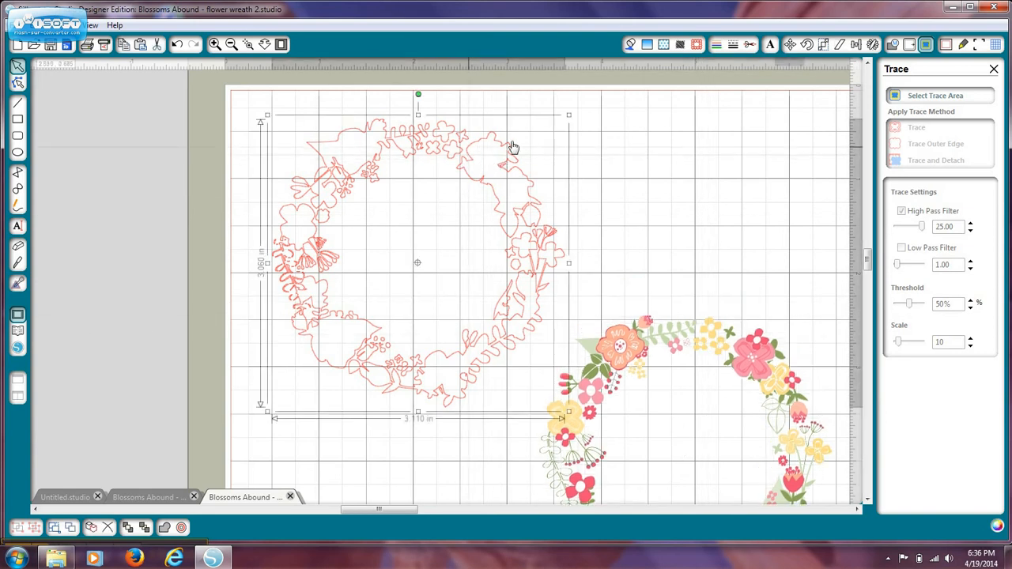
click(910, 45)
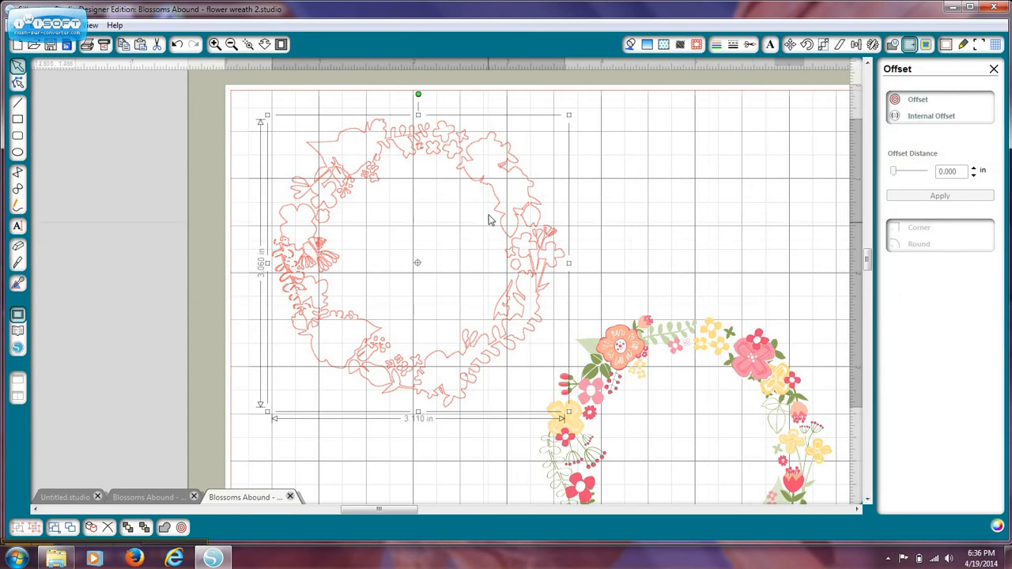
click(920, 100)
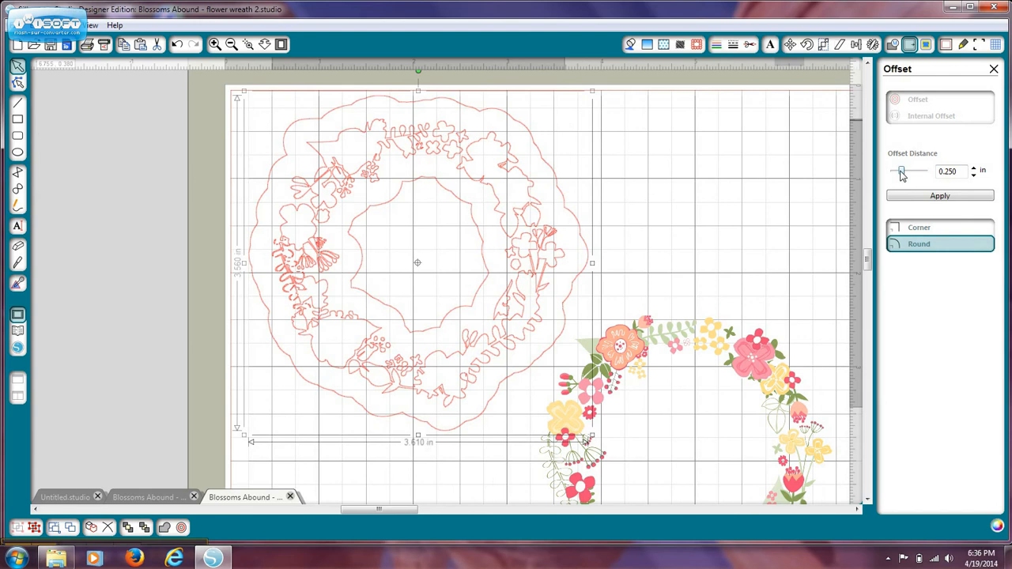
drag(903, 174, 893, 173)
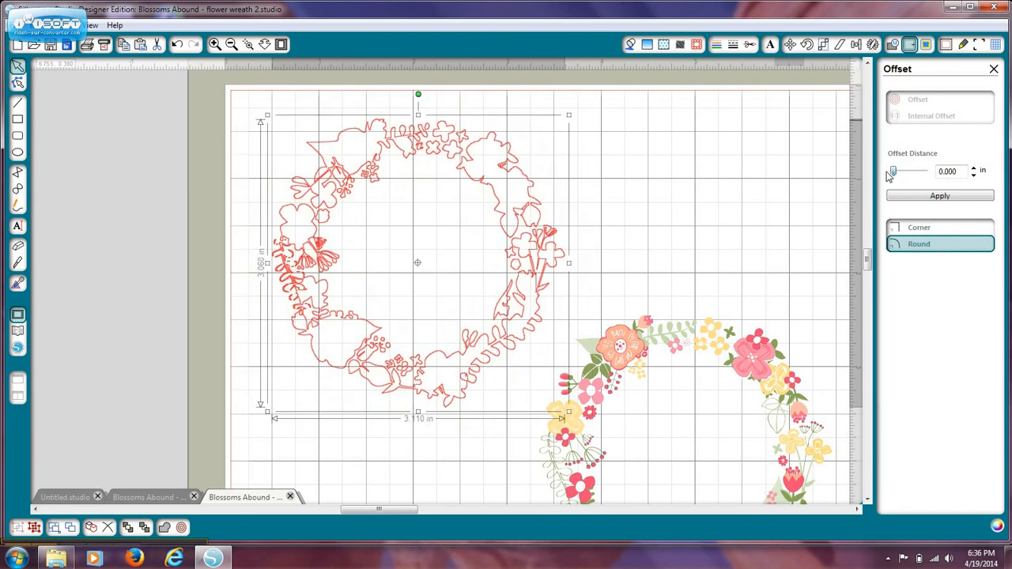
click(975, 168)
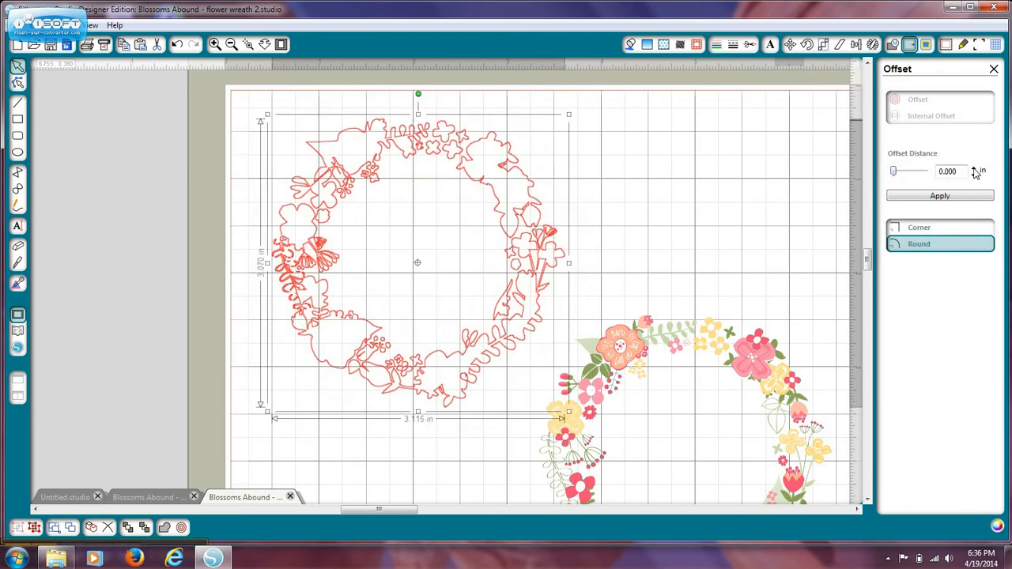
click(975, 169)
click(975, 169)
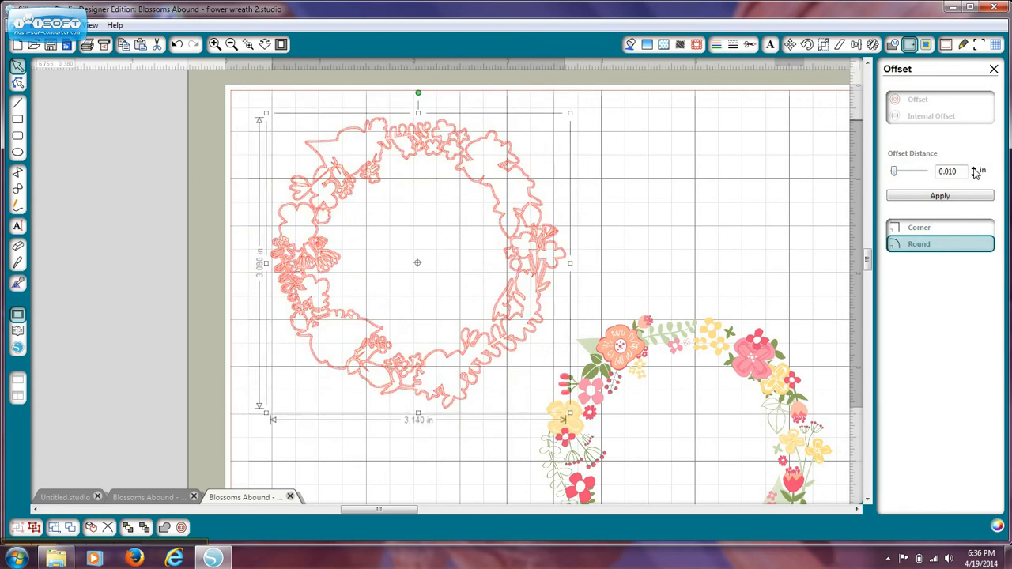
click(975, 168)
click(975, 168)
click(975, 169)
click(976, 168)
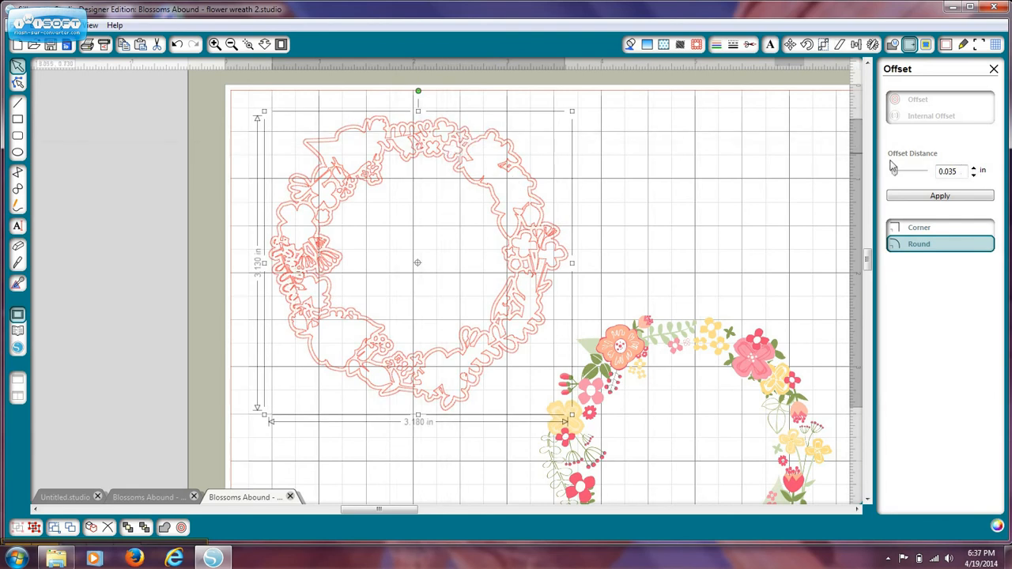
click(975, 169)
click(976, 168)
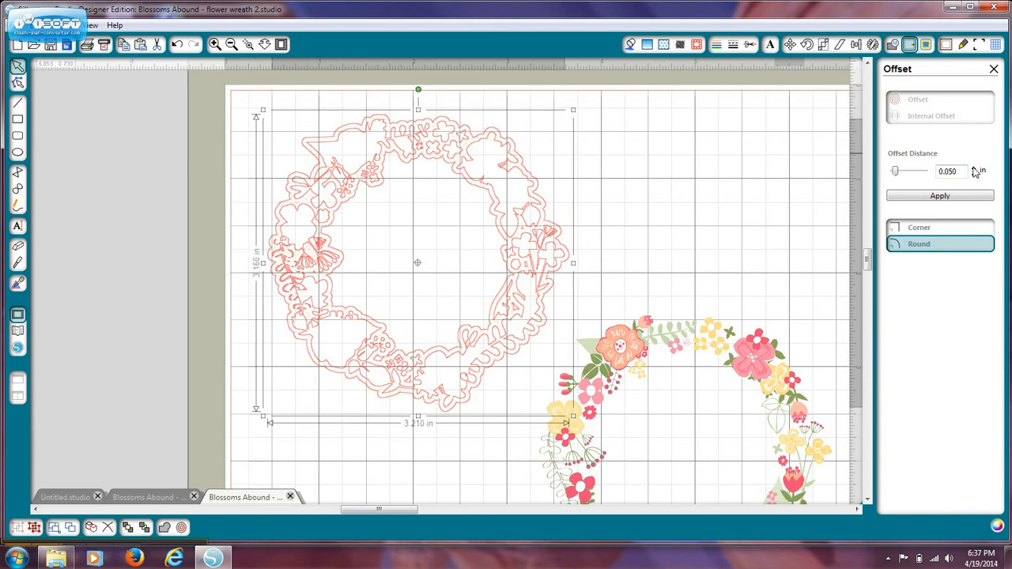
click(976, 168)
click(976, 169)
click(975, 169)
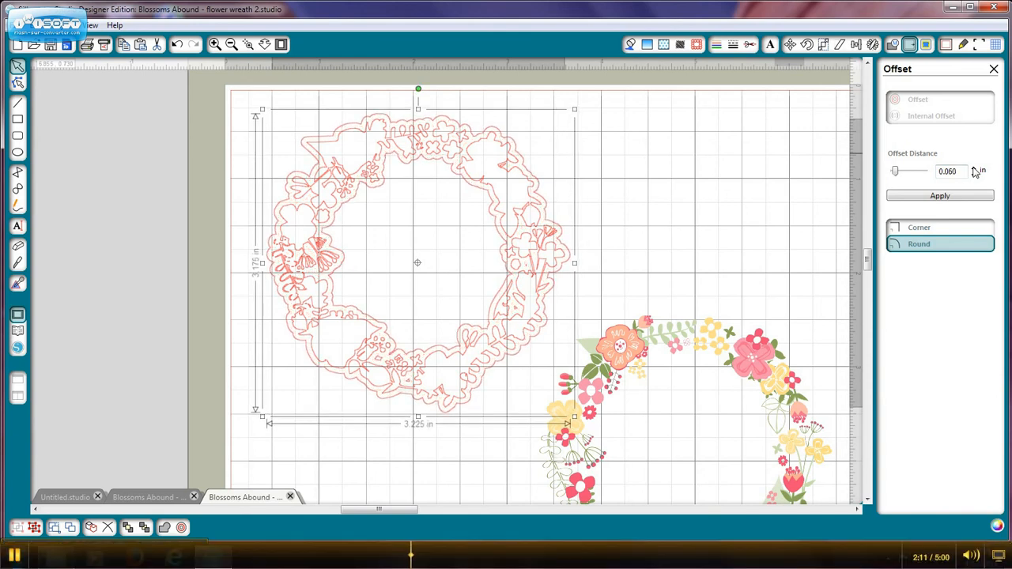
click(976, 169)
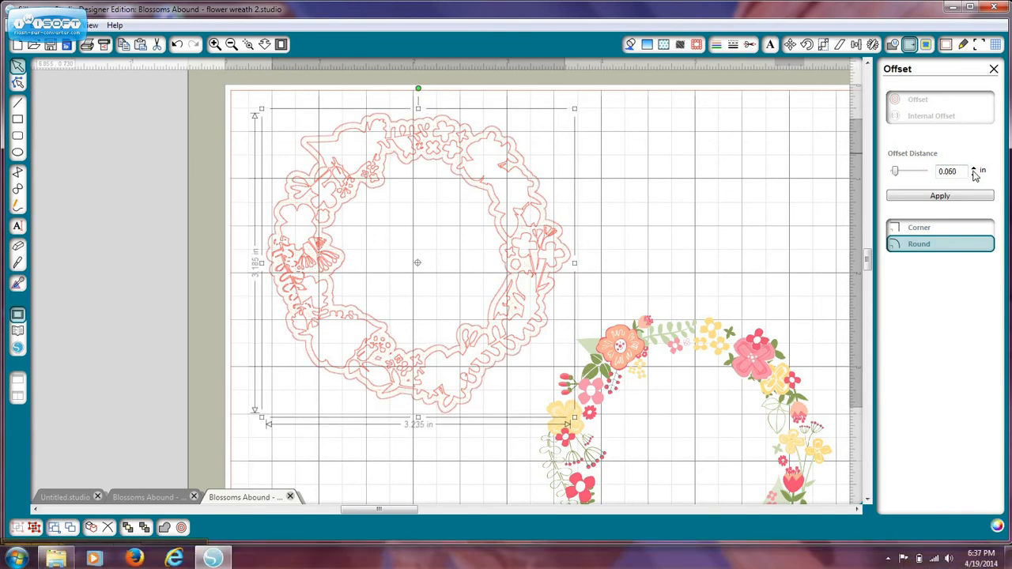
click(975, 168)
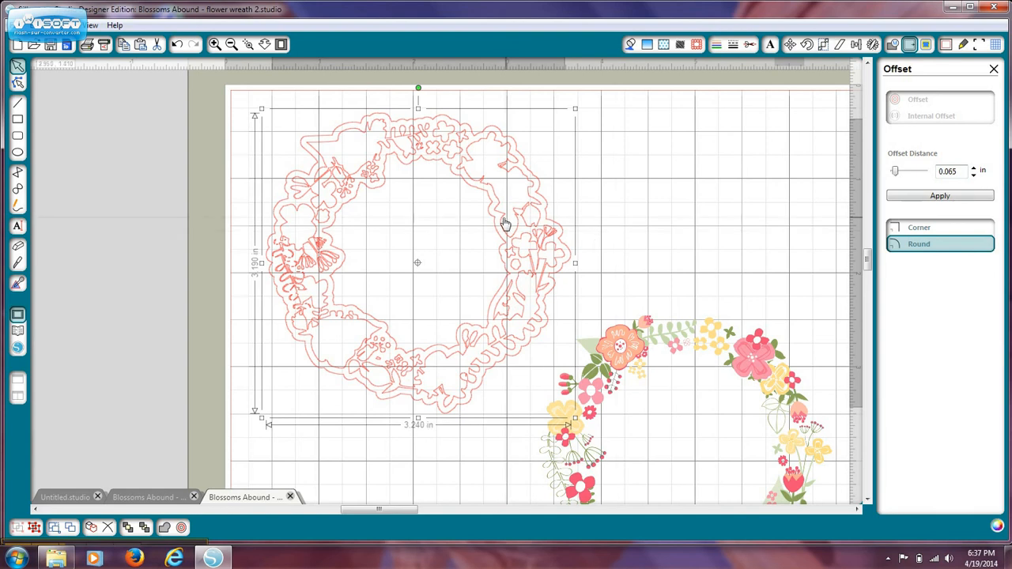
Delete the original traced outlines, and remove the tiny stray shape from the offset by releasing its compound path.
click(451, 139)
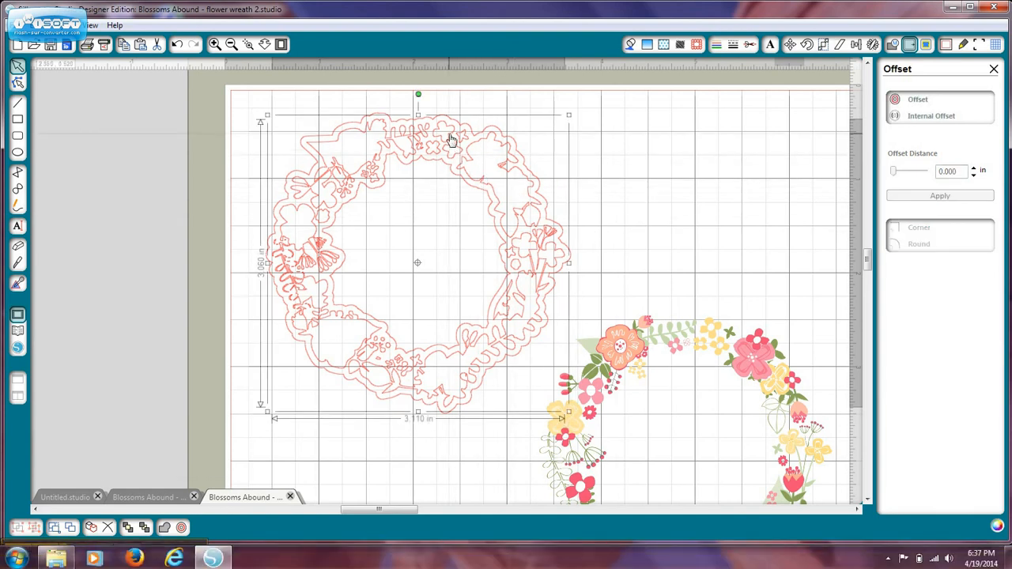
key(Delete)
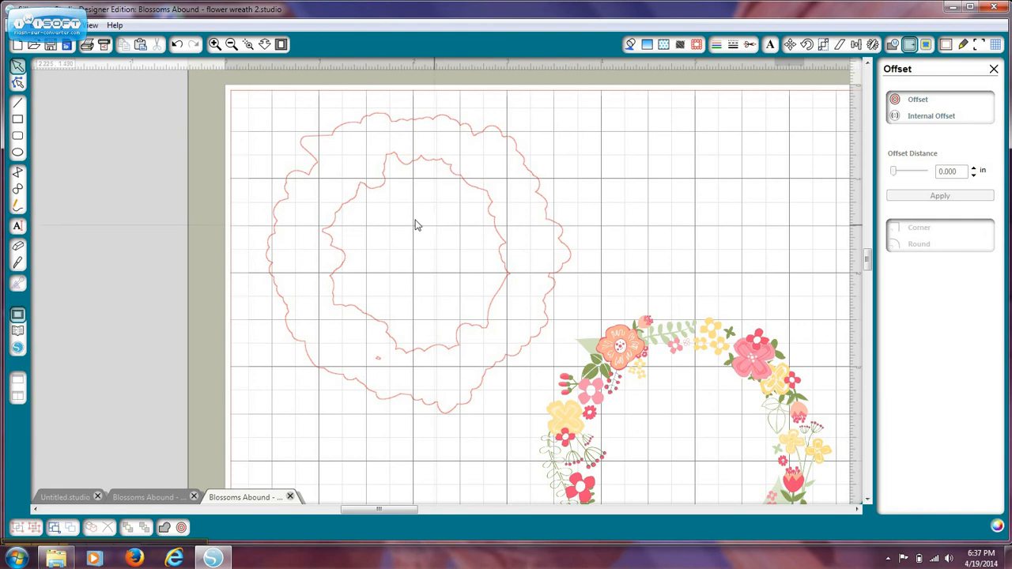
click(400, 355)
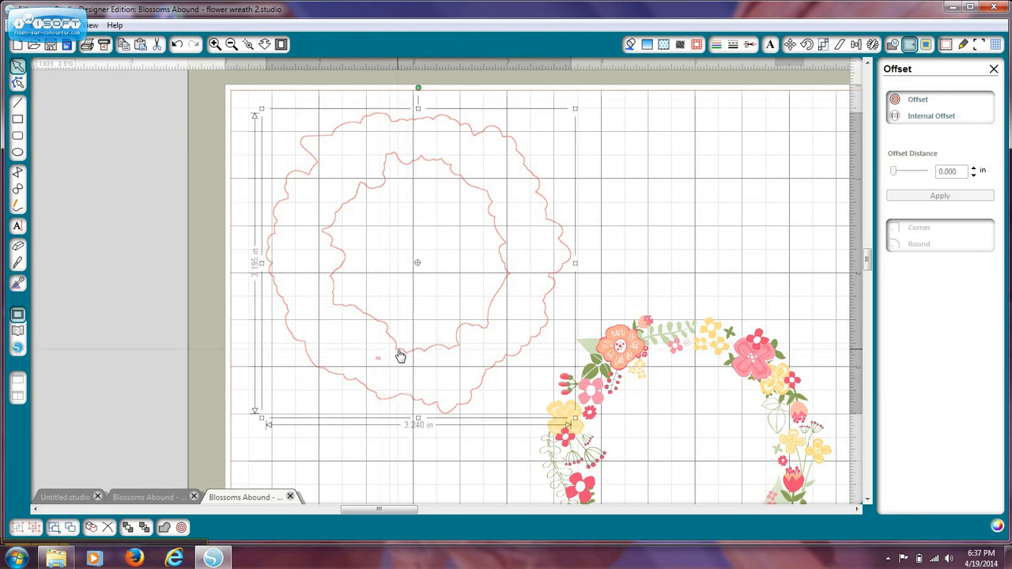
right_click(400, 356)
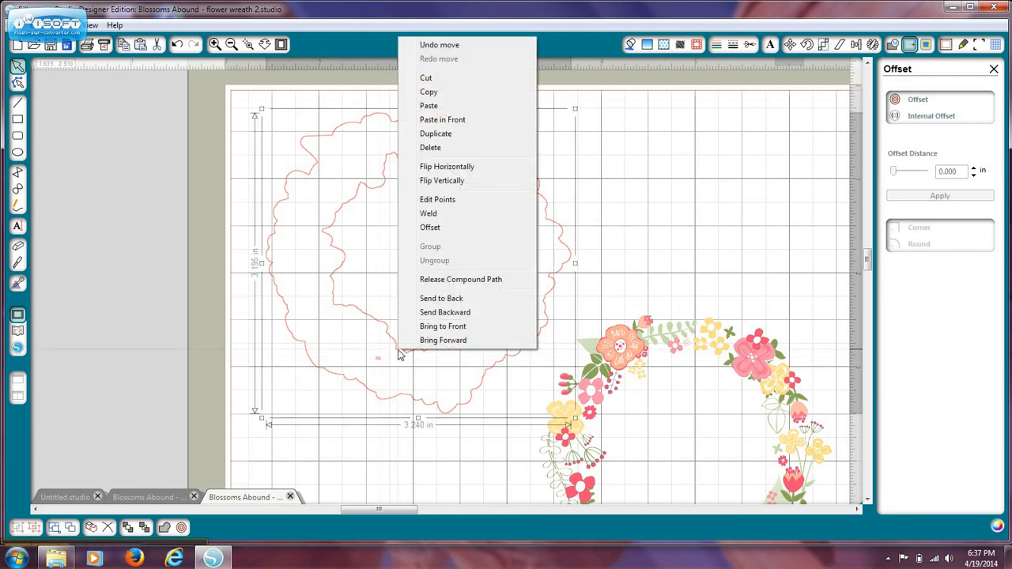
click(437, 281)
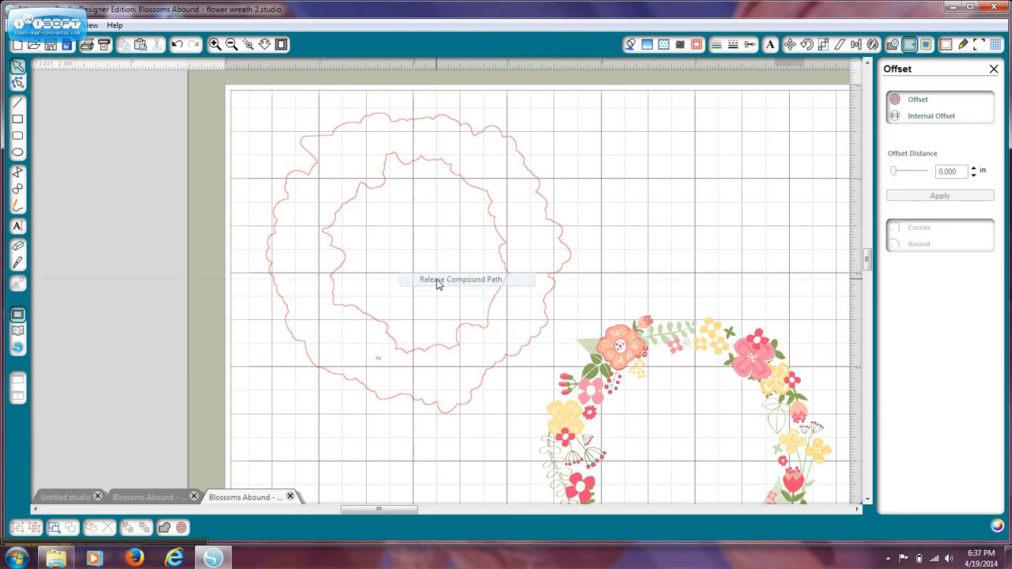
click(379, 362)
key(Delete)
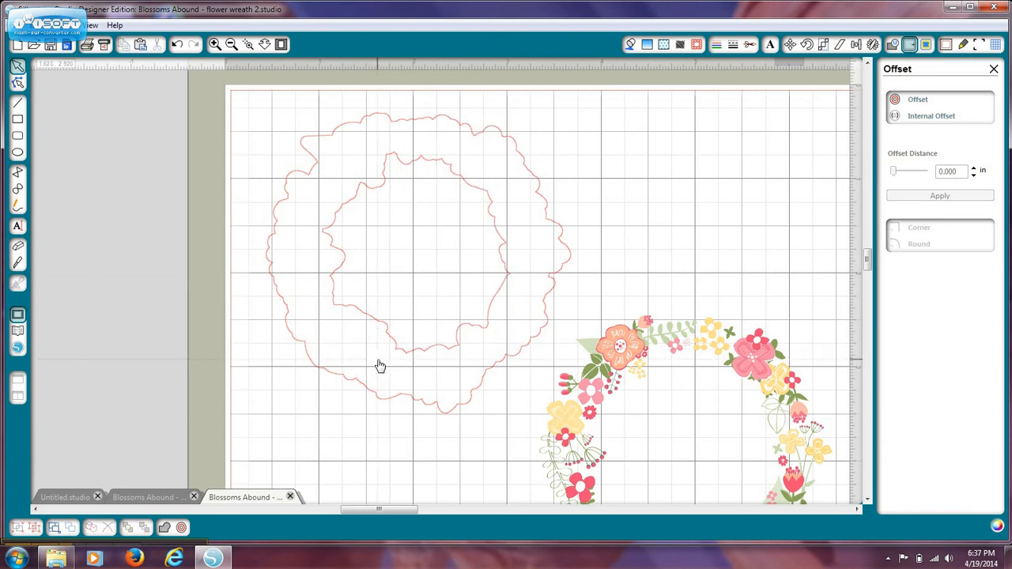
Move the wreath image farther from the offset and make the inner and outer offset outlines one compound path.
drag(704, 351, 756, 393)
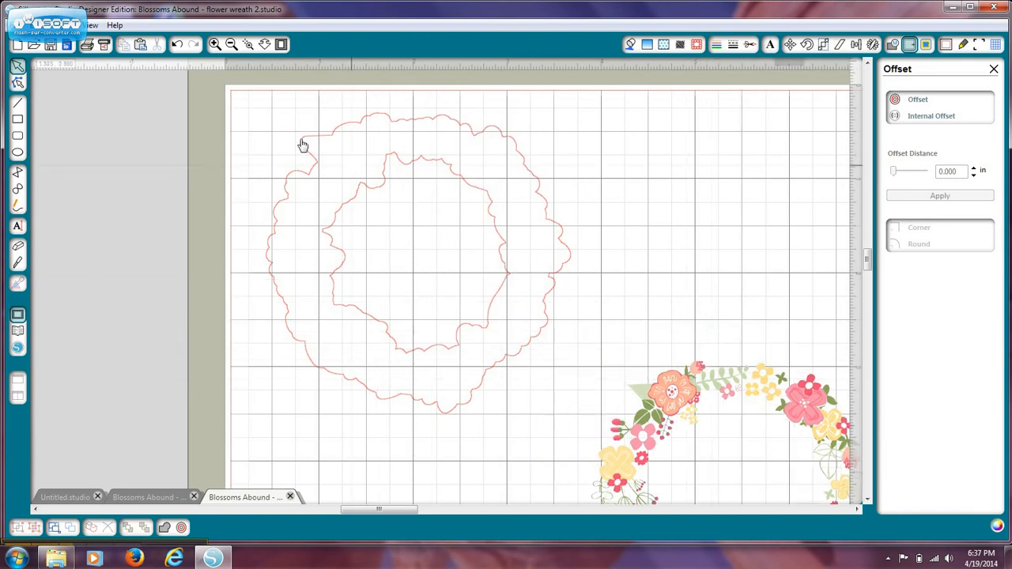
drag(242, 94, 543, 332)
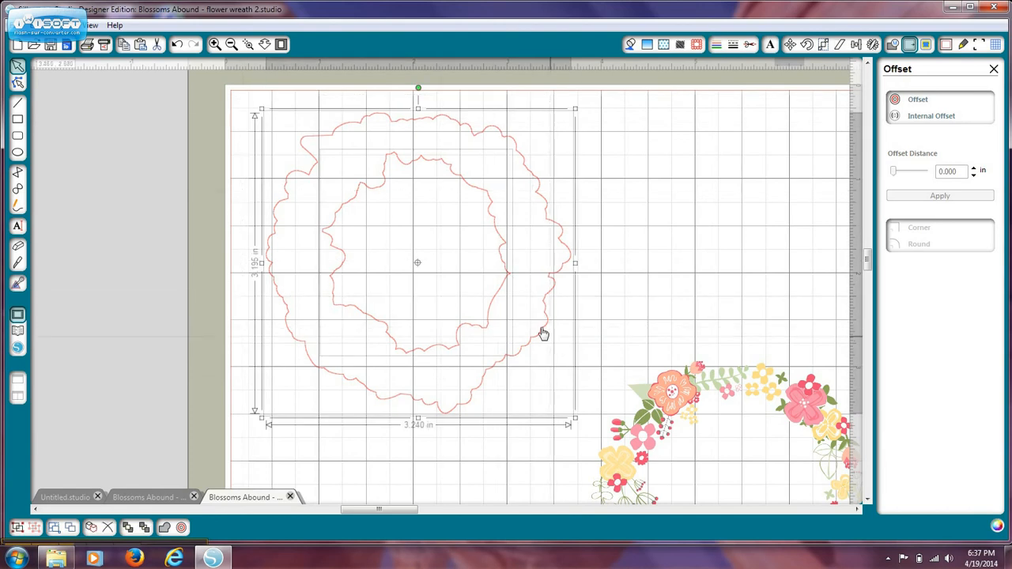
right_click(531, 316)
click(568, 475)
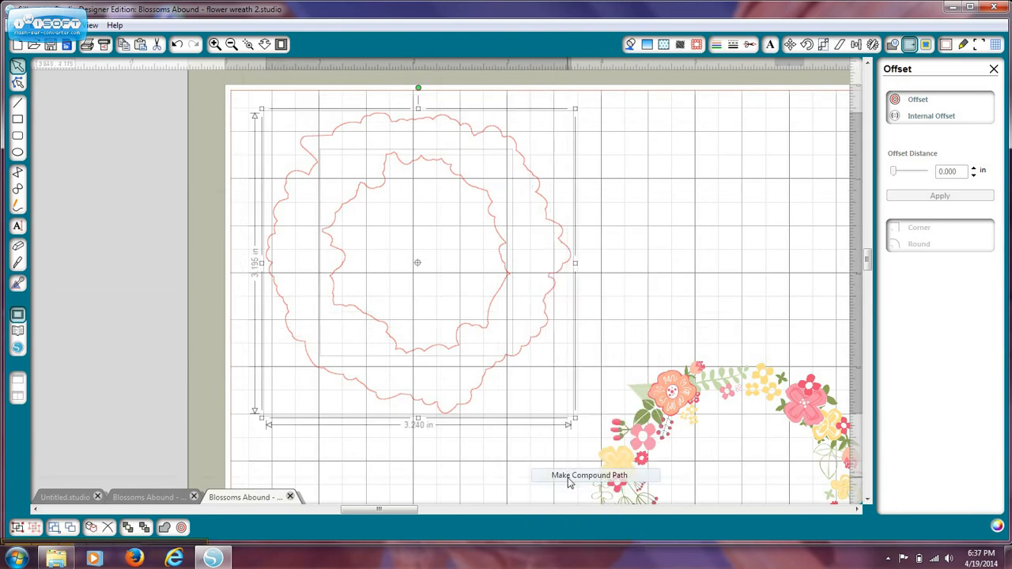
mouse_move(490, 315)
mouse_down()
mouse_move(490, 344)
mouse_move(482, 300)
mouse_move(459, 335)
mouse_move(485, 332)
mouse_move(485, 323)
mouse_up()
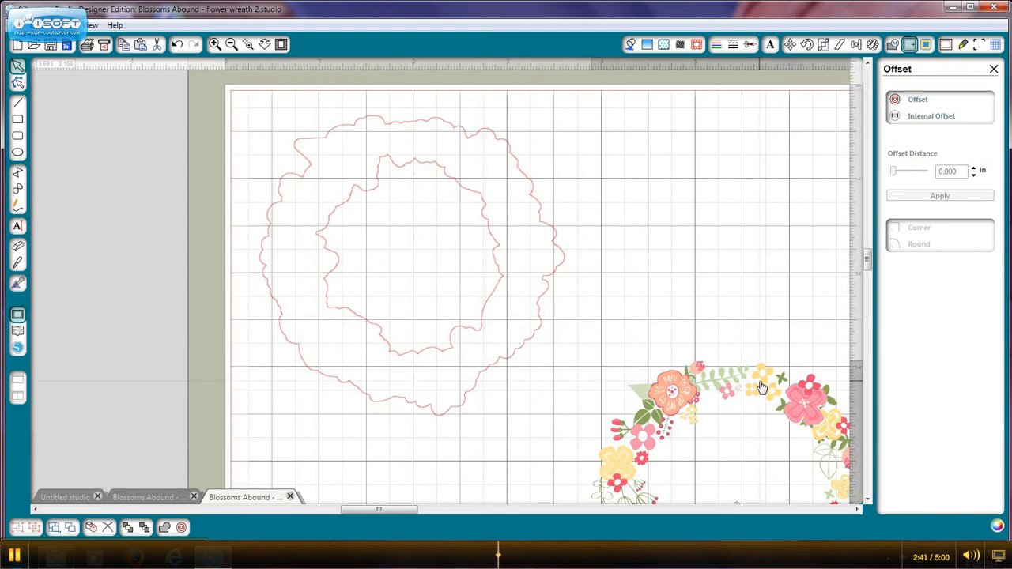
Place the wreath image inside its offset outline and align both with Align Center and Align Middle.
drag(763, 387, 437, 149)
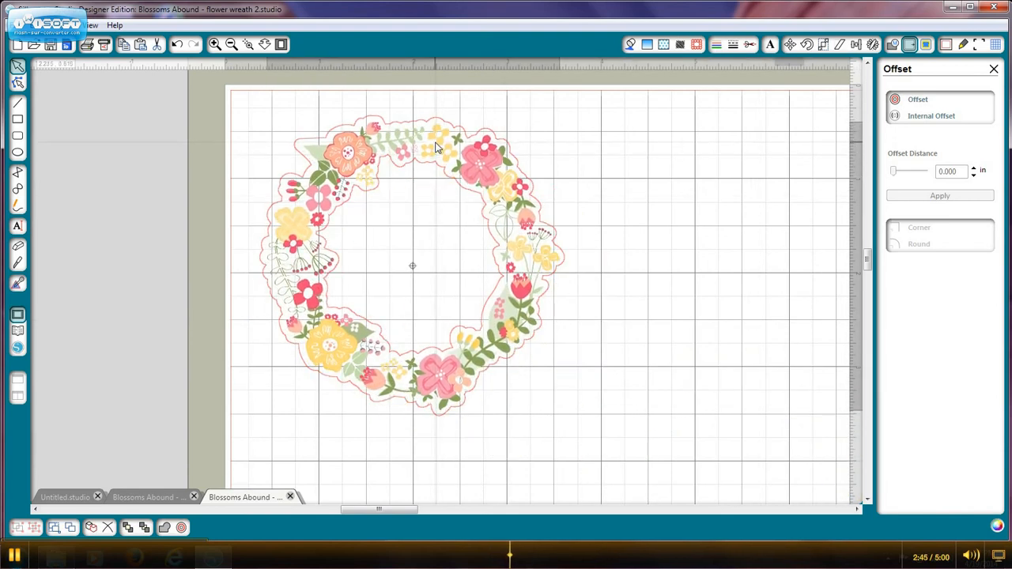
click(269, 99)
key(ctrl+a)
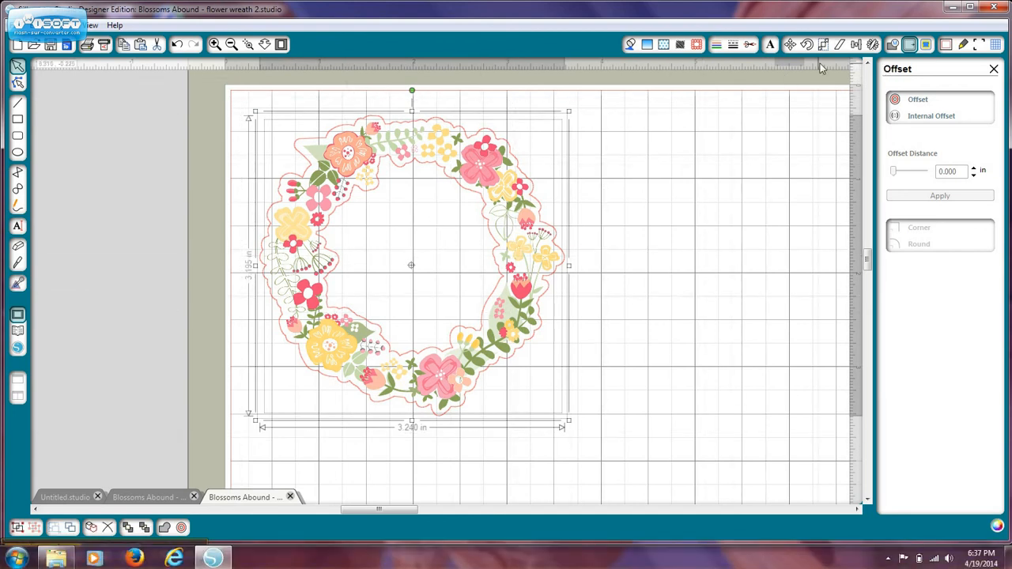
click(856, 44)
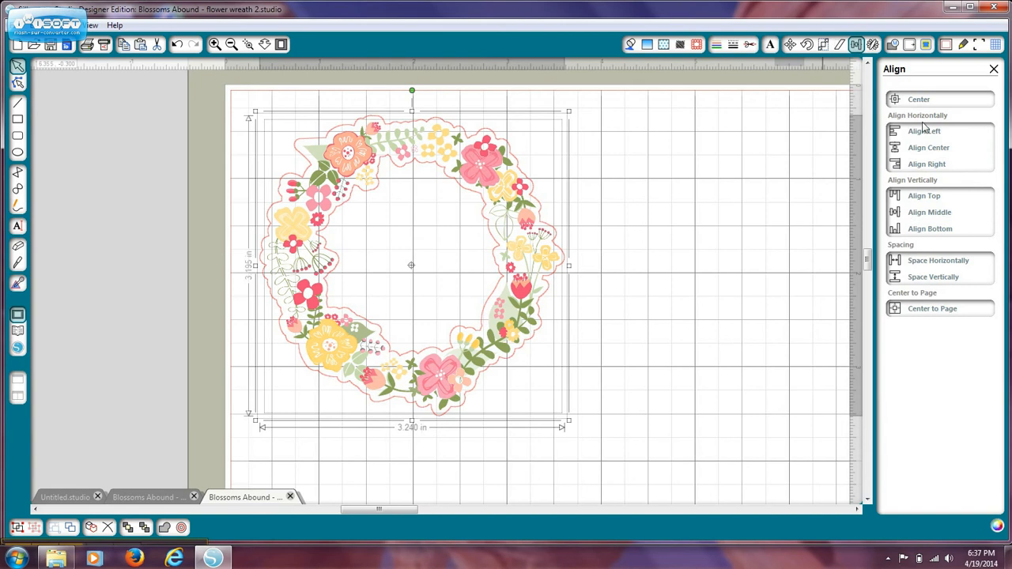
click(929, 149)
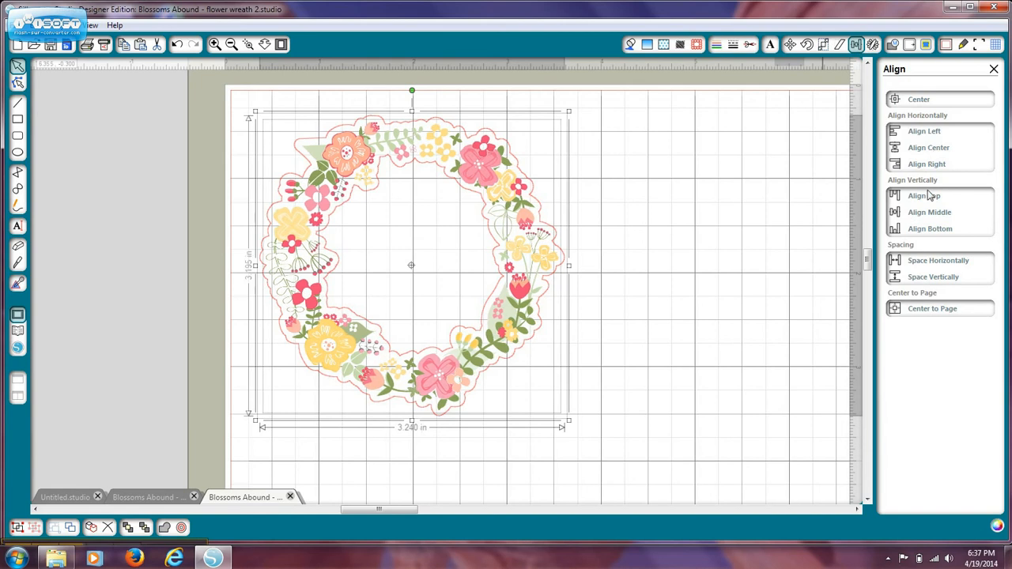
click(923, 215)
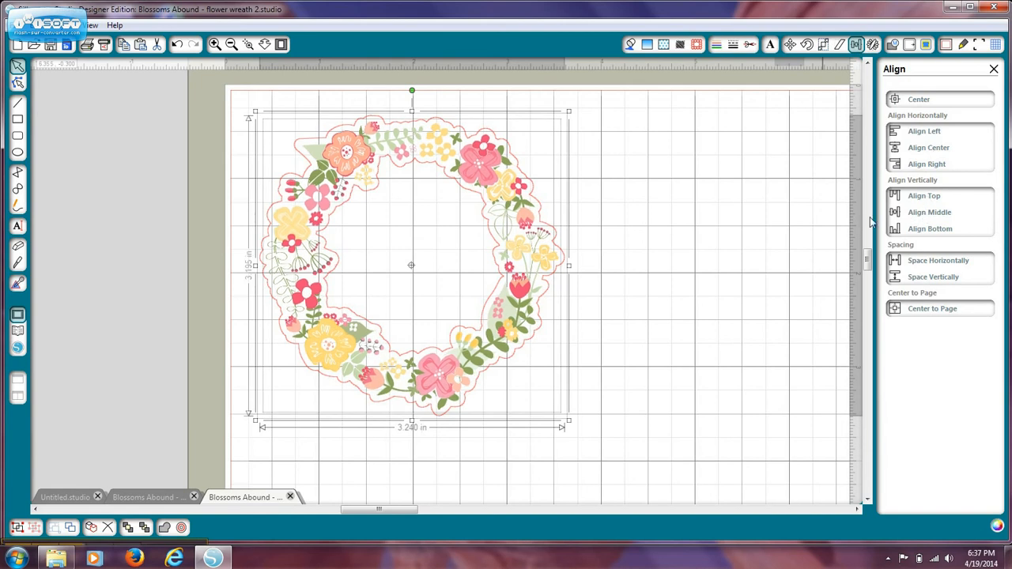
Group the wreath image with its cut outline and shift the group slightly lower on the page.
right_click(487, 173)
click(520, 381)
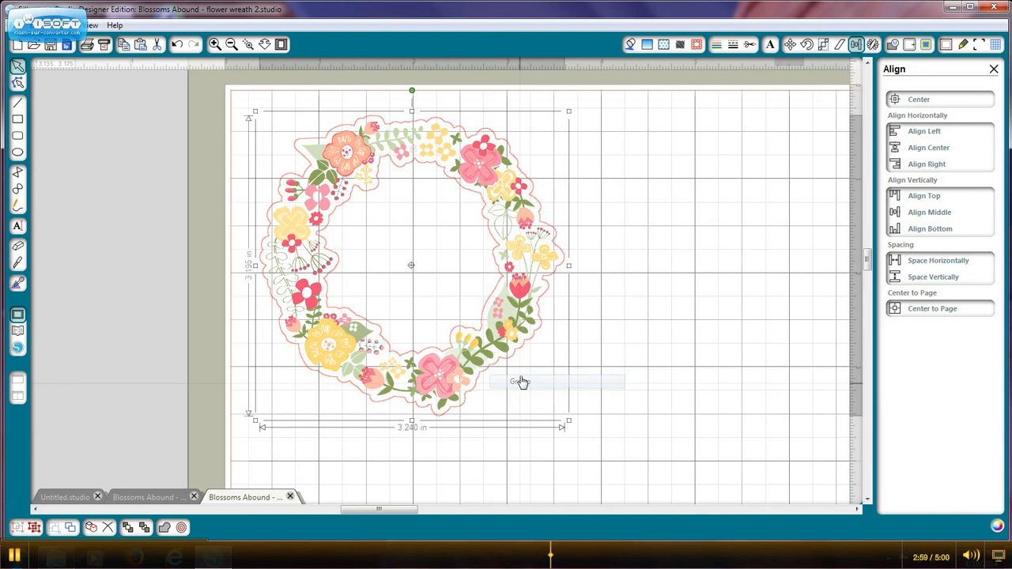
mouse_move(519, 197)
mouse_down()
mouse_move(556, 210)
mouse_move(502, 213)
mouse_move(522, 204)
mouse_move(527, 214)
mouse_up()
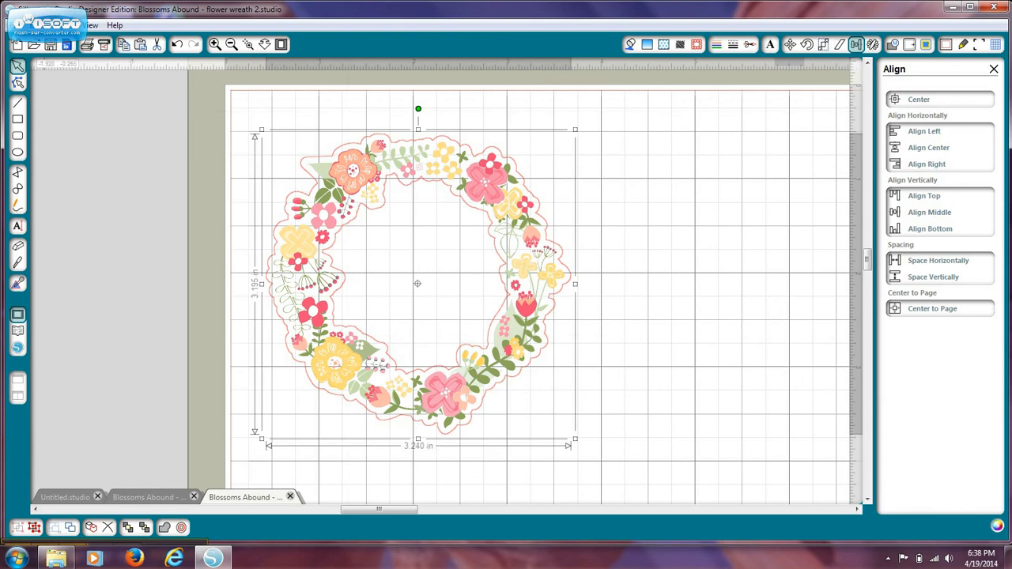
Save the grouped wreath to the library as Blossom Abound - Flower Wreath 2, with artist Stampin' Up! and category Print and Cut.
click(23, 25)
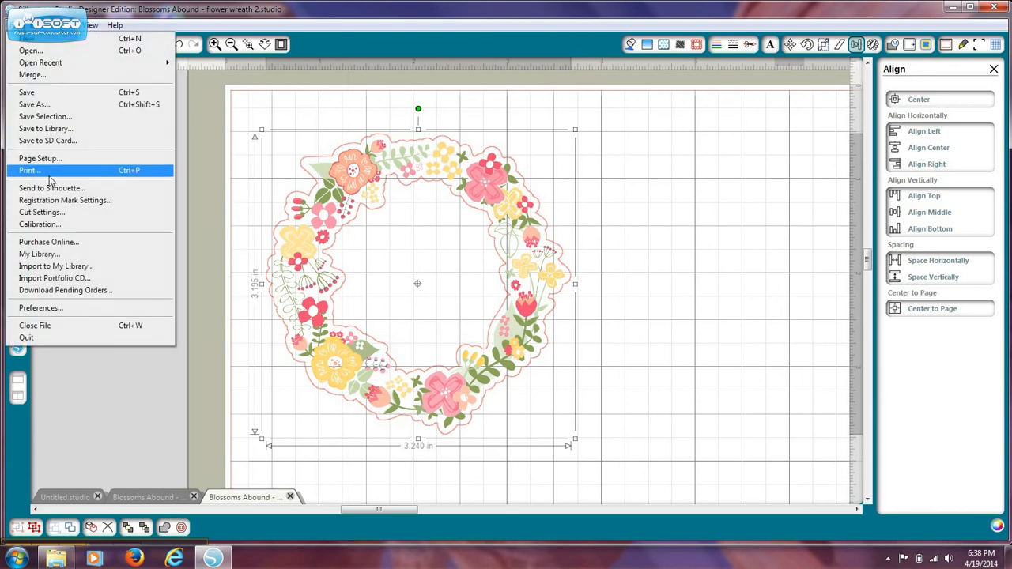
click(67, 129)
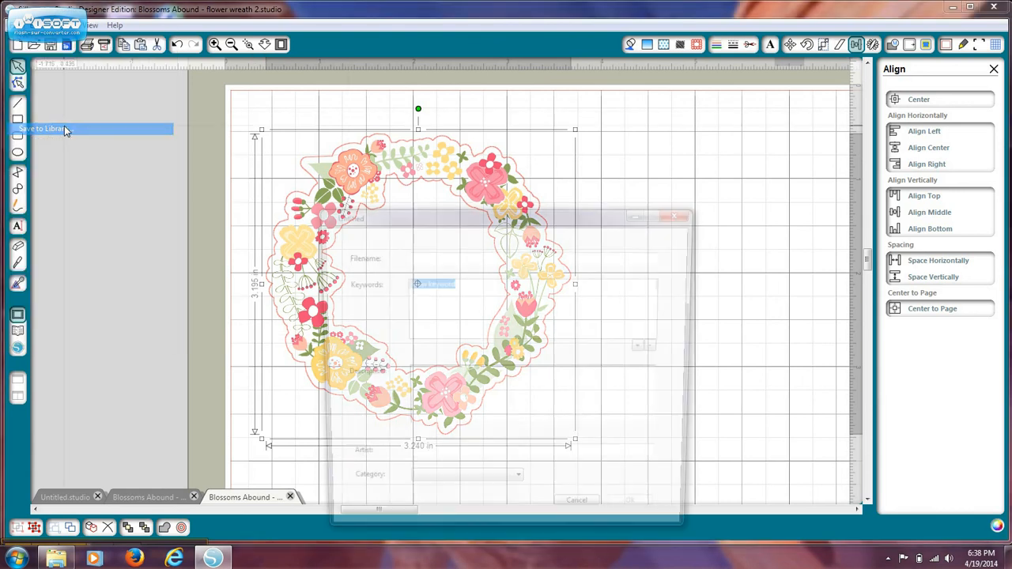
click(516, 258)
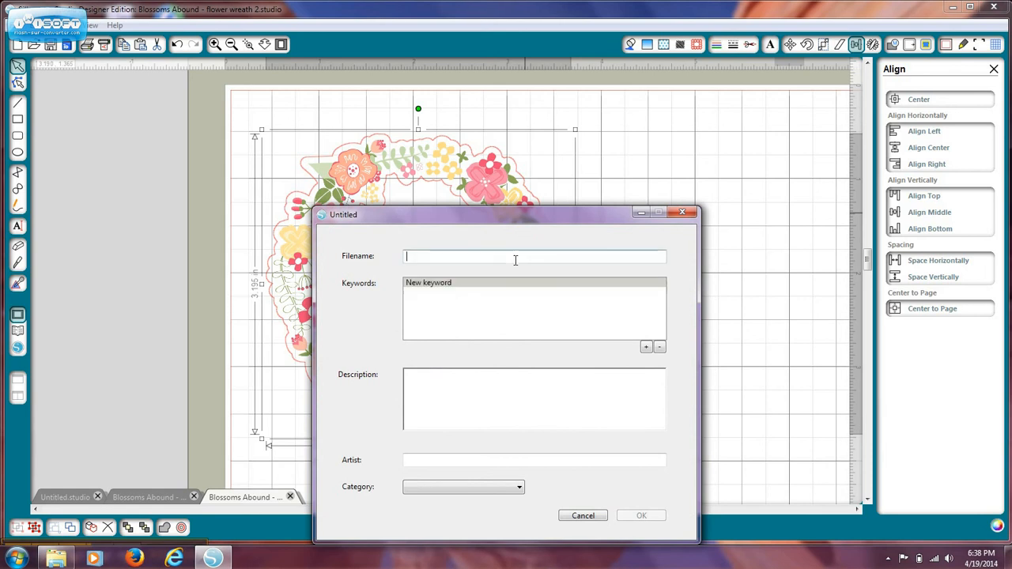
text(Blossom Abound - Flower Wreath 2)
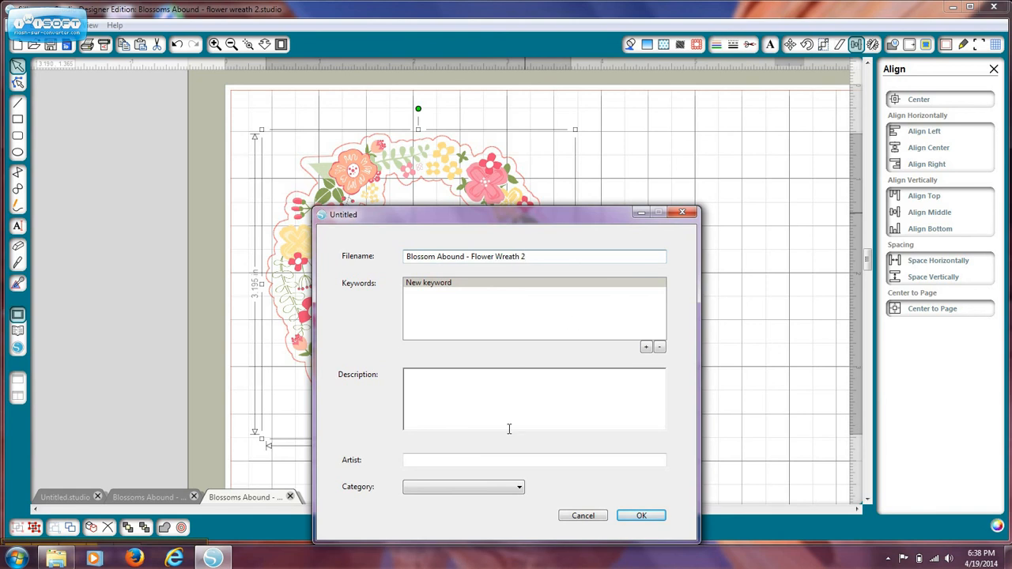
click(477, 462)
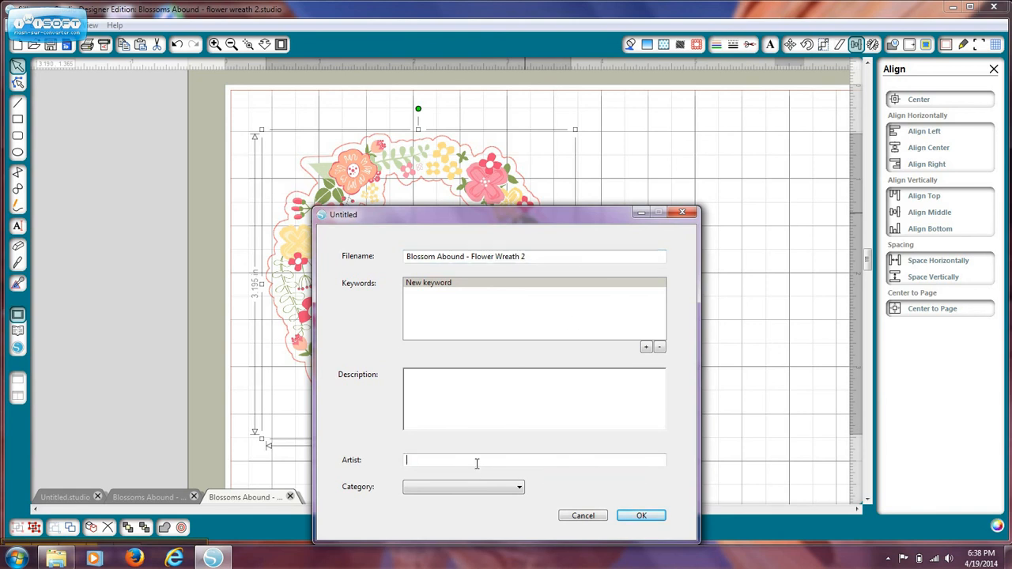
text(Stampin' Up!)
click(463, 487)
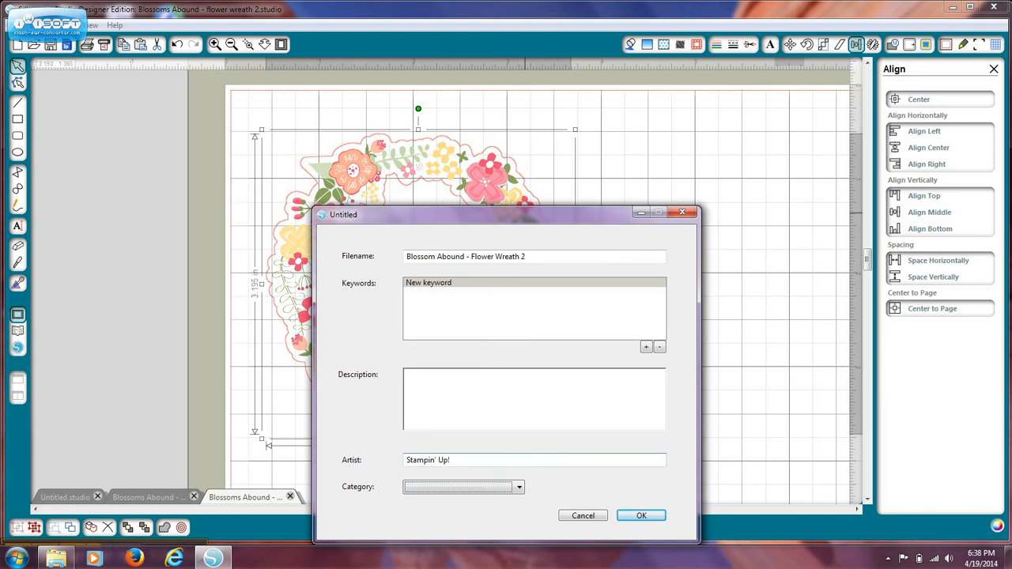
click(518, 488)
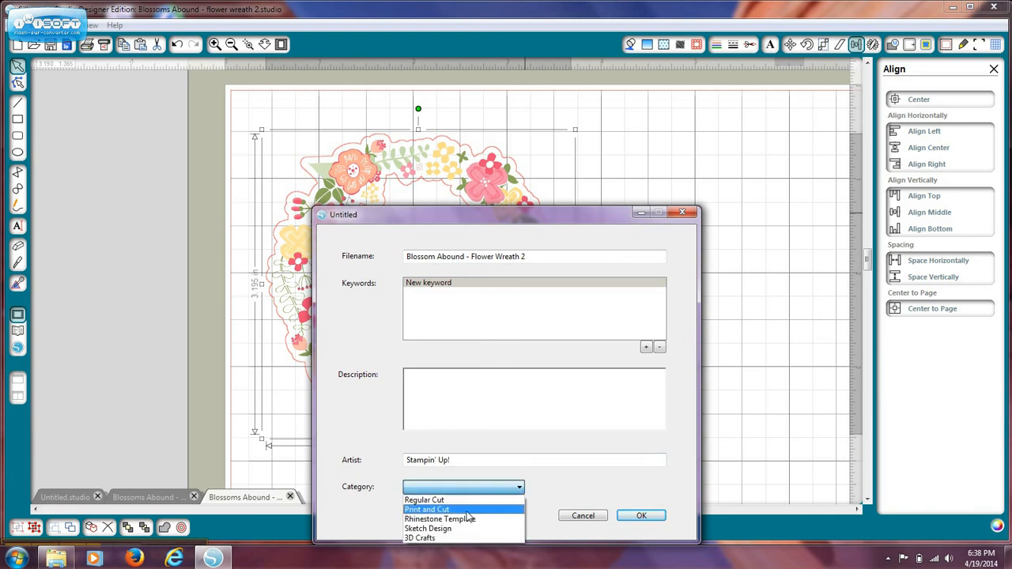
click(470, 510)
click(642, 517)
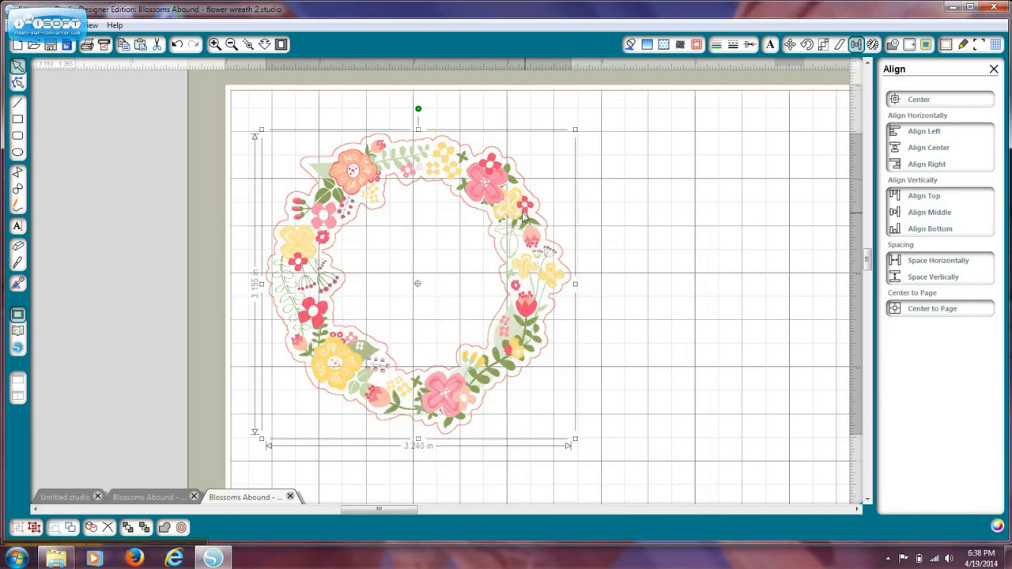
Move Blossom Abound - Flower Wreath 2 and SU Blossoms Abound - Flower 3 from My Own Designs to the Stampin' Up! library folder.
click(17, 330)
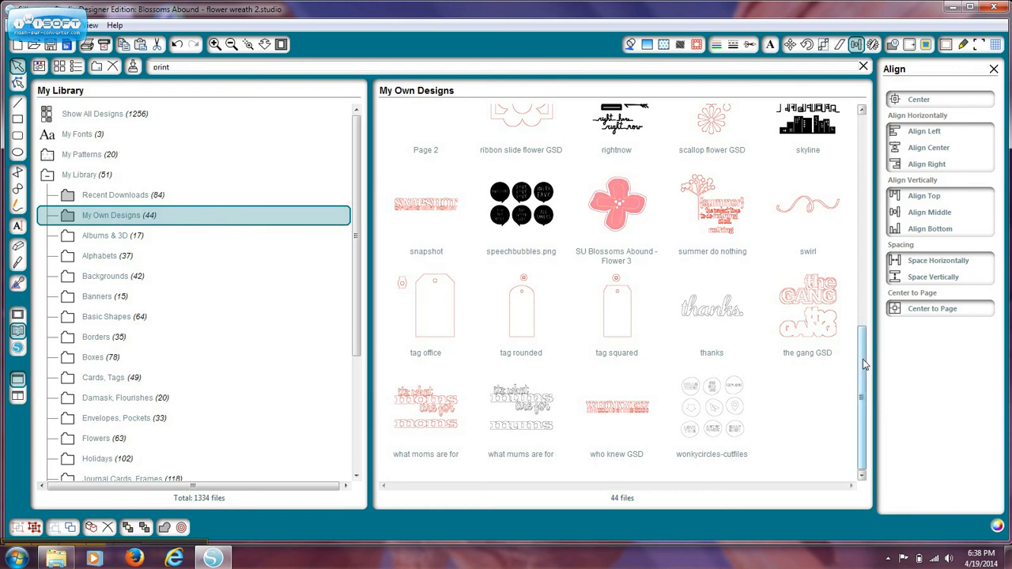
drag(863, 359, 865, 150)
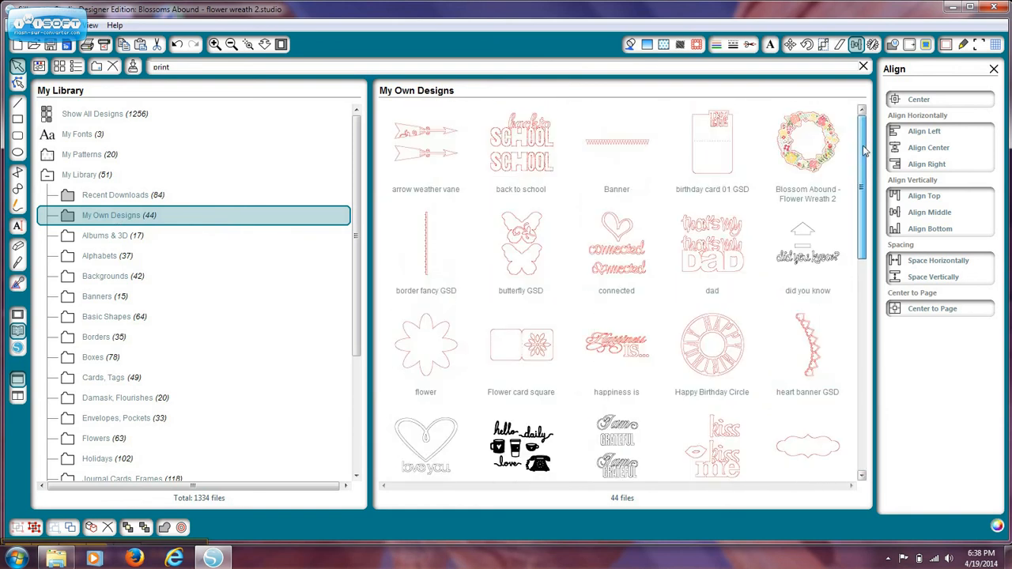
click(807, 167)
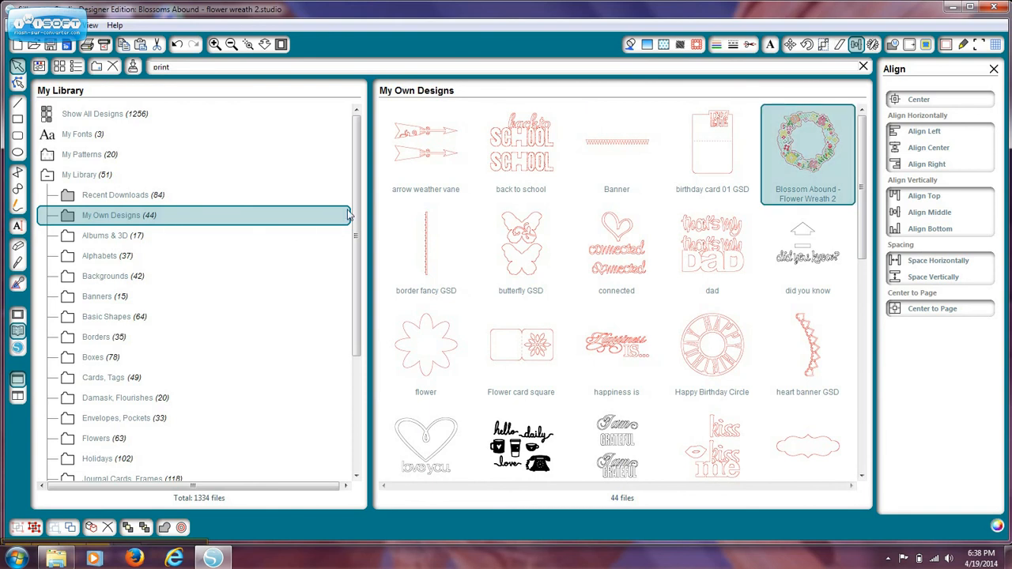
drag(357, 212, 356, 327)
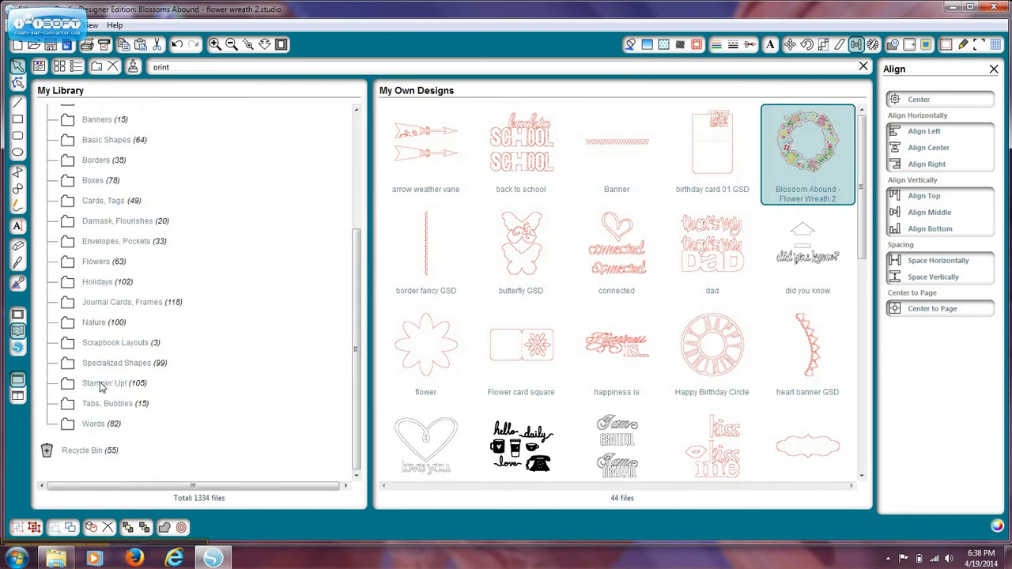
drag(827, 146, 189, 382)
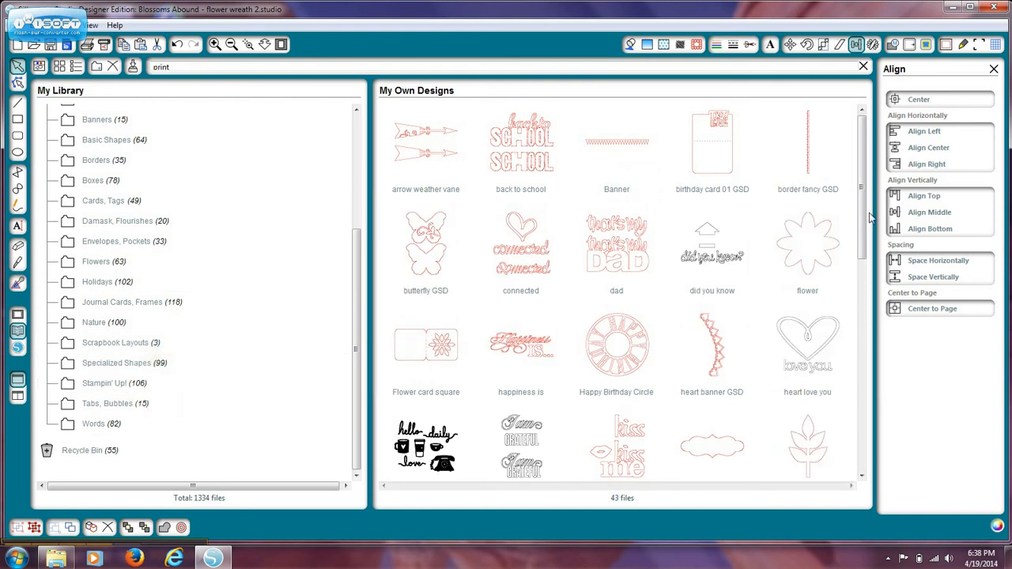
drag(870, 217, 870, 401)
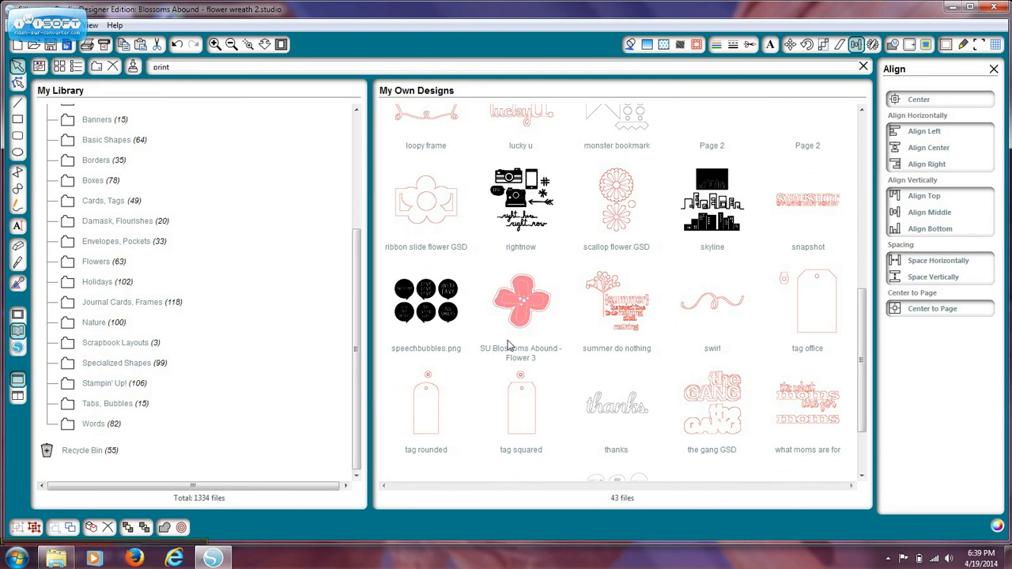
drag(526, 312, 177, 394)
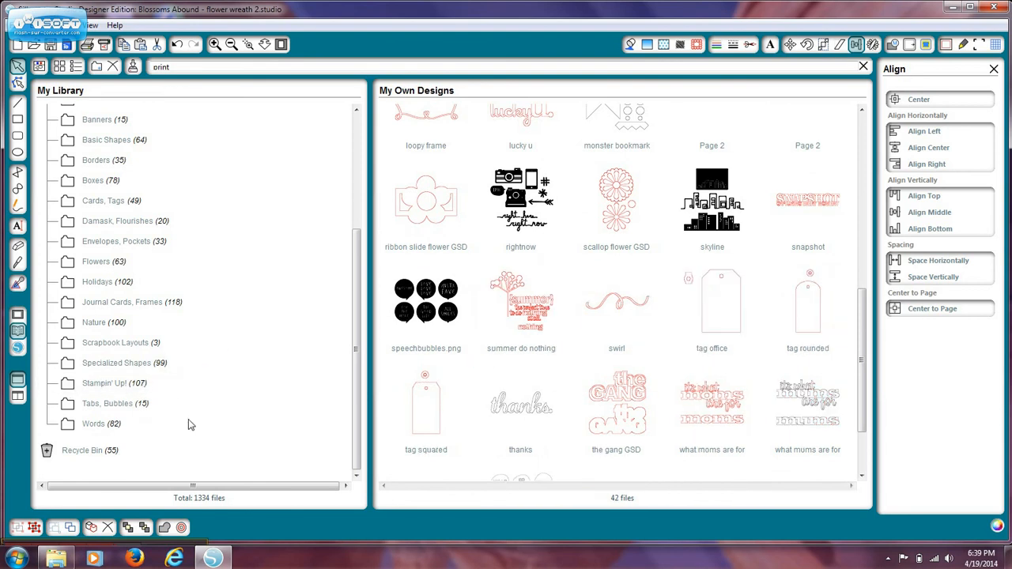
Insert Blossom Abound - Flower Wreath 2 from the Stampin' Up! library folder into the current drawing.
click(107, 386)
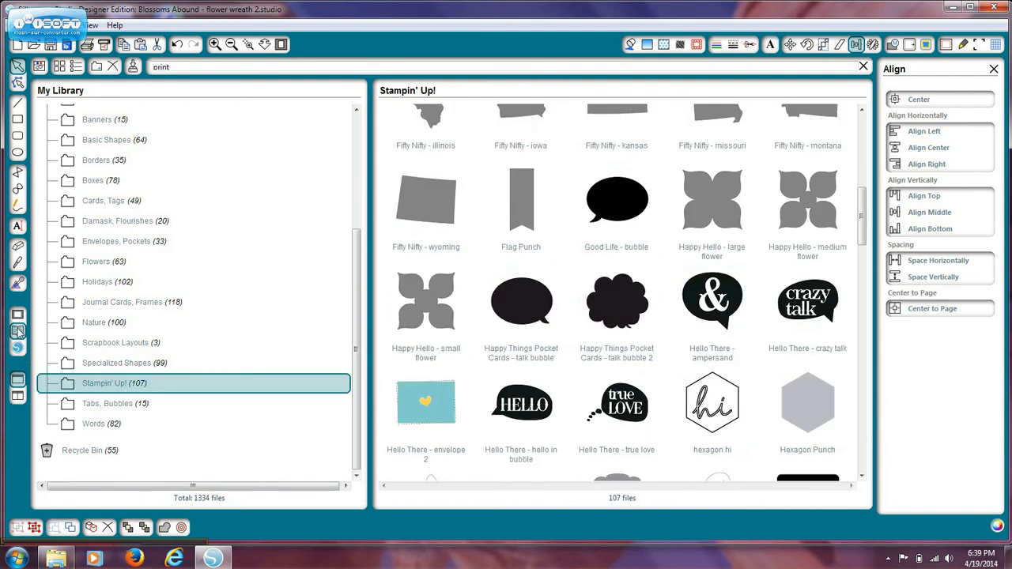
drag(866, 204, 867, 117)
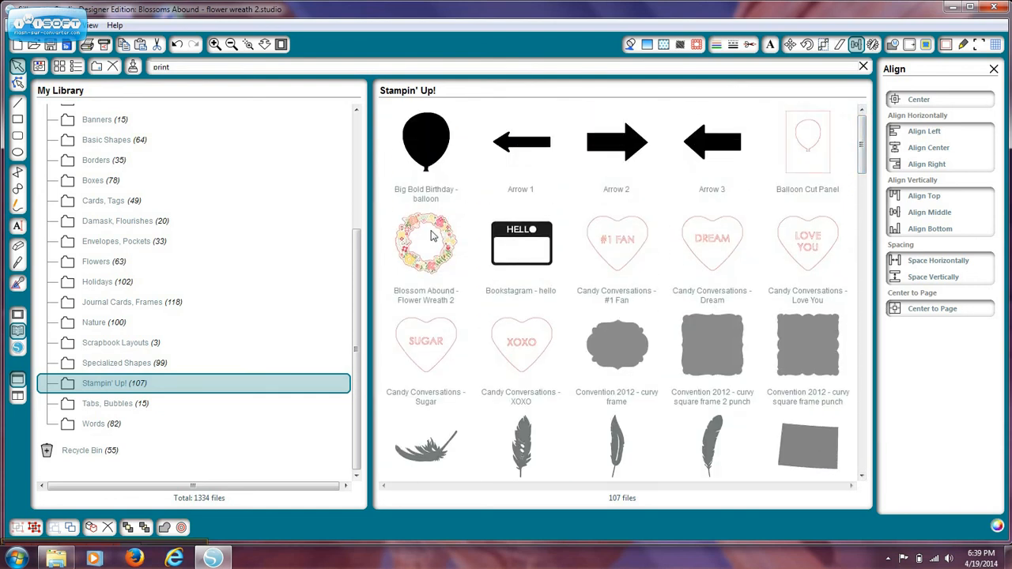
double_click(432, 235)
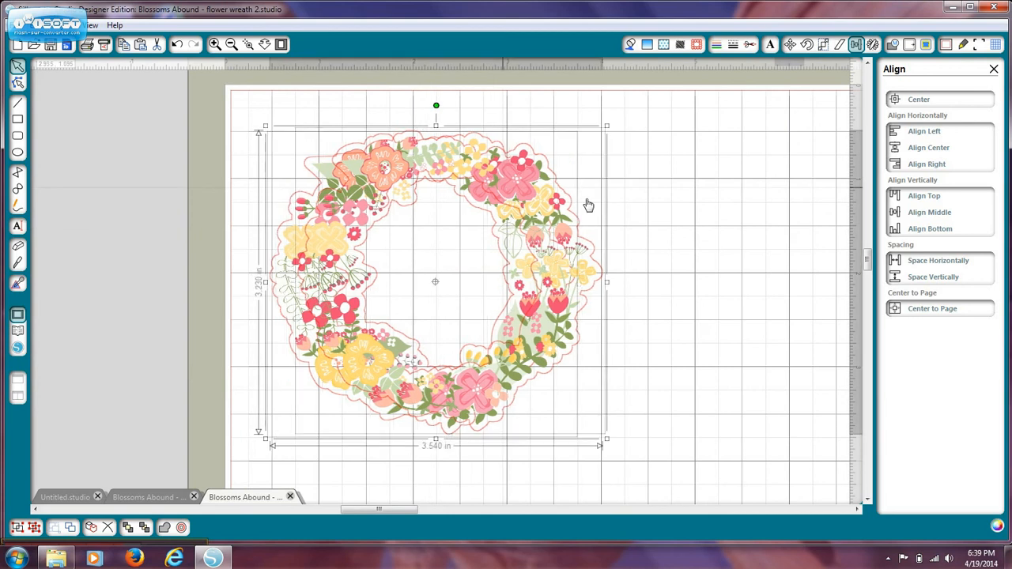
Separate the overlapping wreath copies and position them side by side near the top of the page.
drag(589, 205, 590, 231)
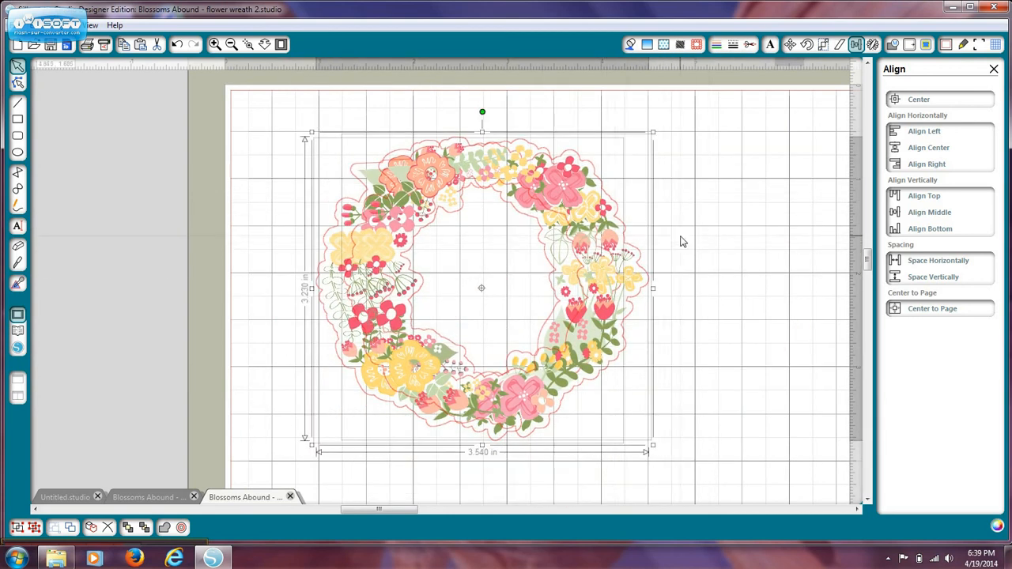
click(707, 197)
drag(495, 287, 469, 155)
key(ctrl+z)
drag(658, 136, 713, 171)
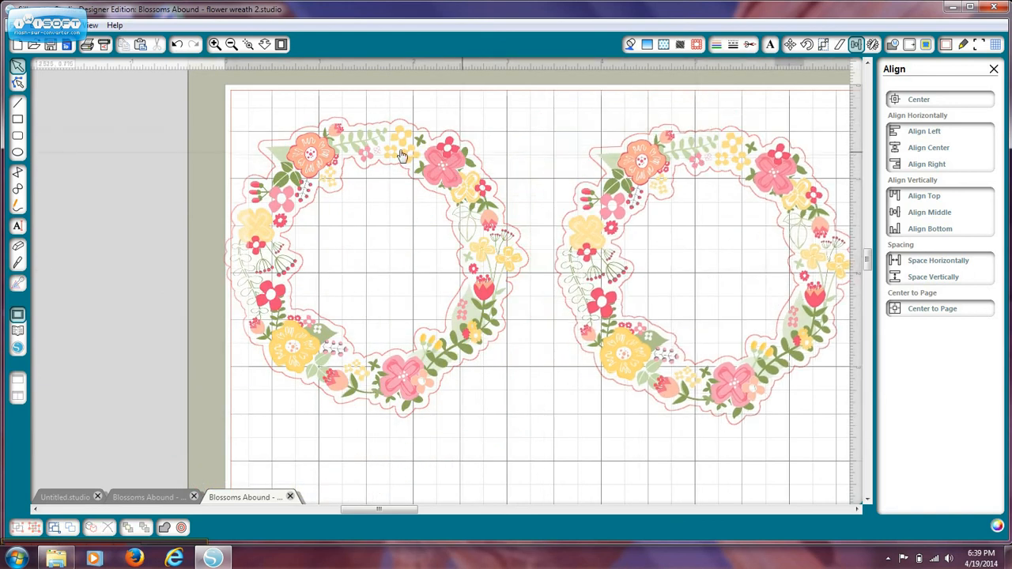
mouse_move(398, 158)
mouse_down()
mouse_move(422, 158)
mouse_move(406, 161)
mouse_up()
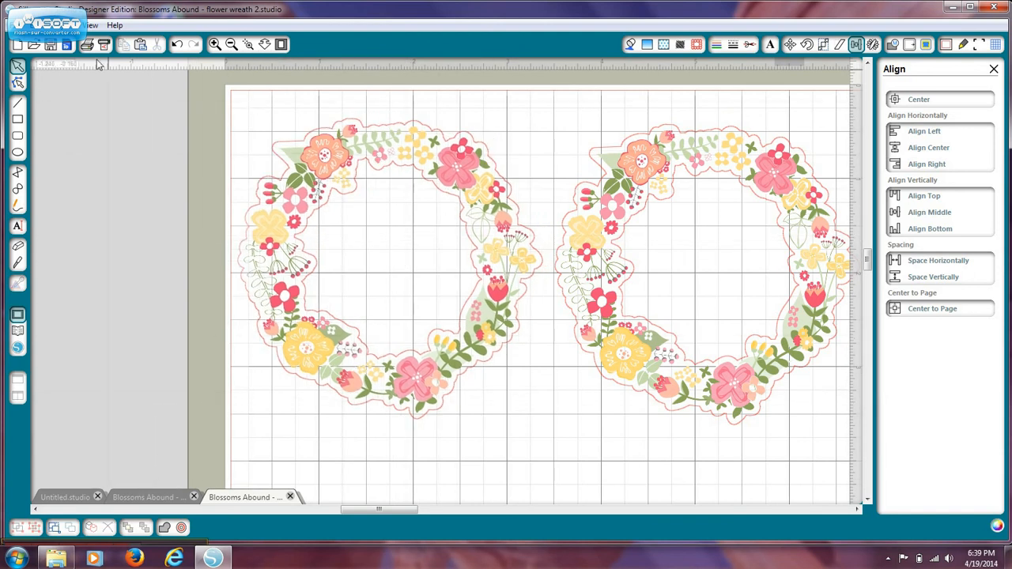
Close the Blossoms Abound flower wreath 2 and banner 3 drawings without saving their changes.
click(290, 497)
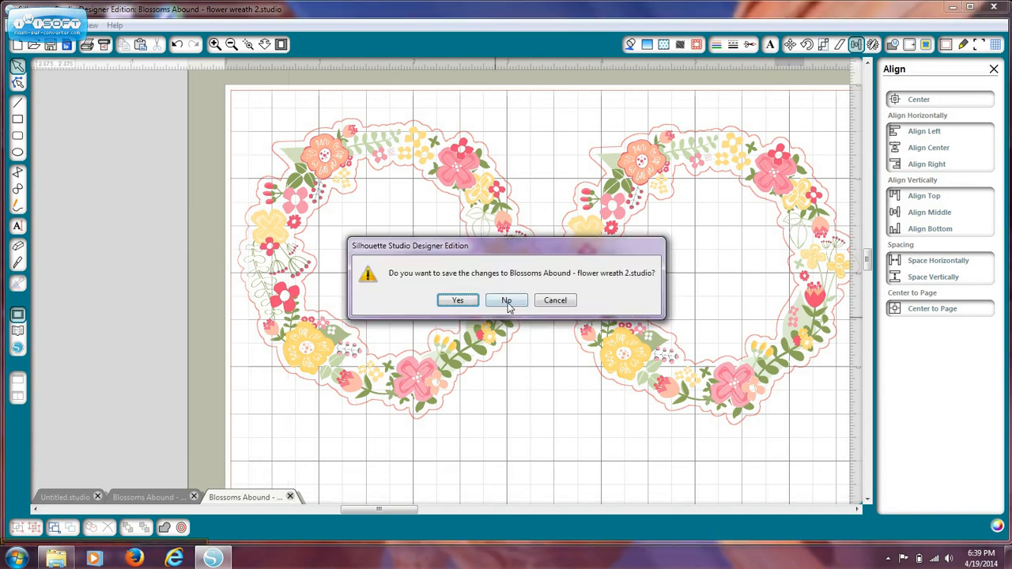
click(507, 299)
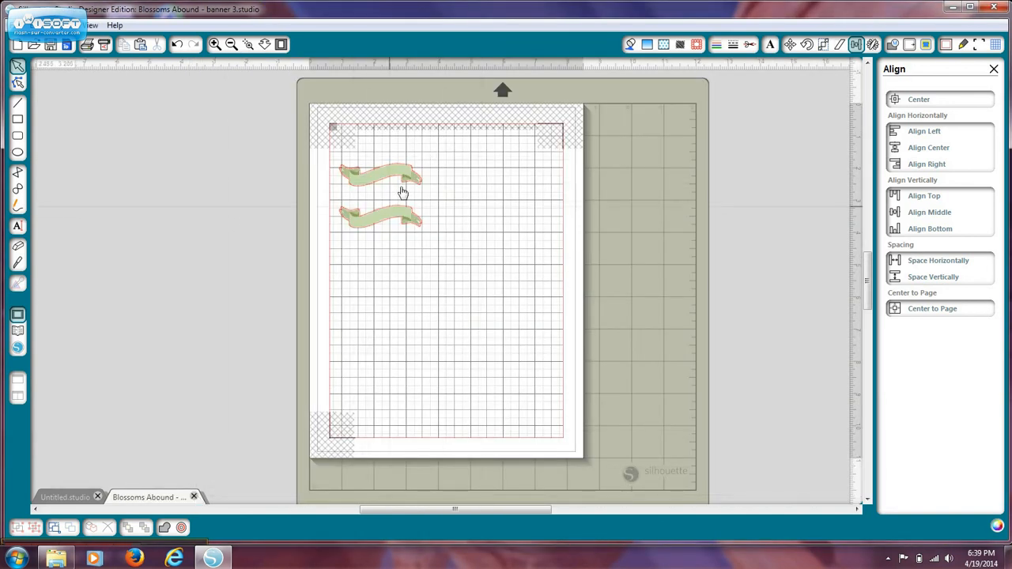
click(194, 497)
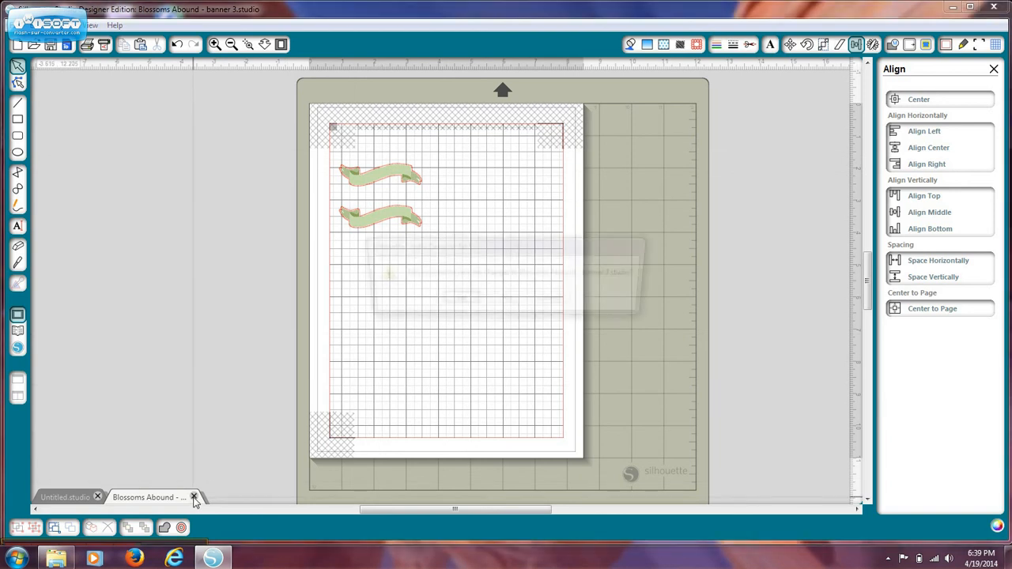
click(504, 301)
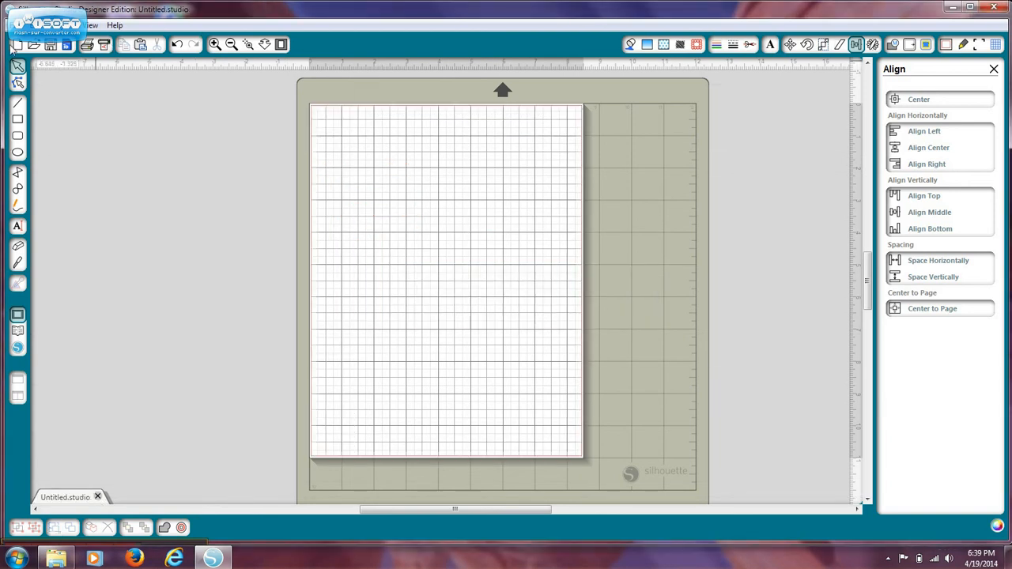
Open the recent file SU Blossoms Abound print and cut.studio.
click(16, 24)
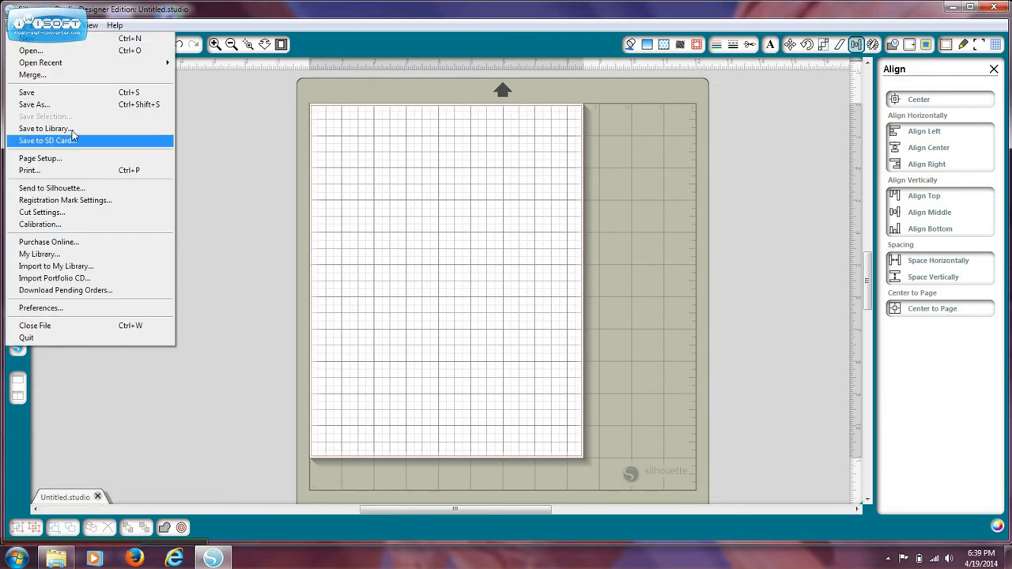
mouse_move(84, 63)
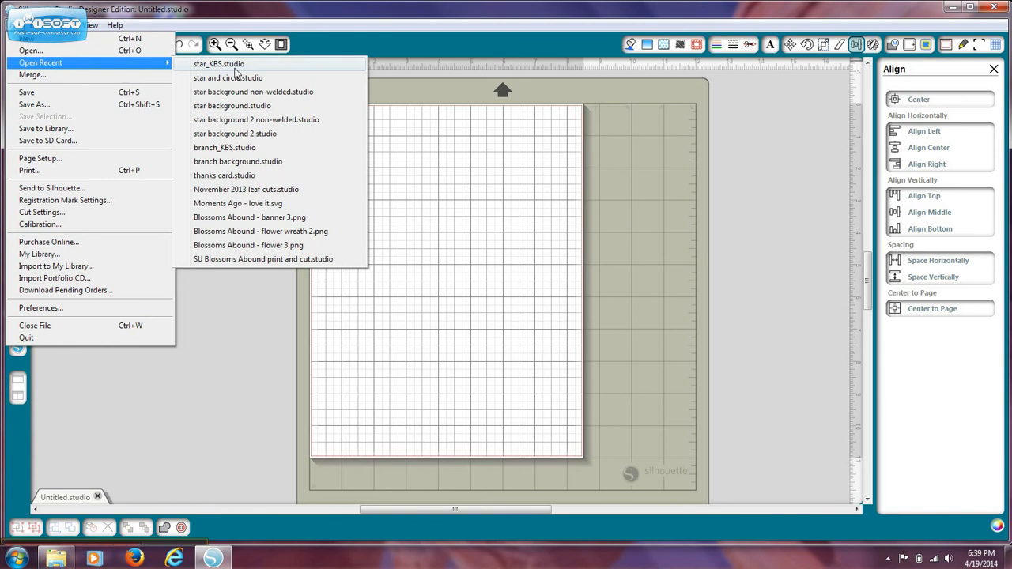
click(278, 260)
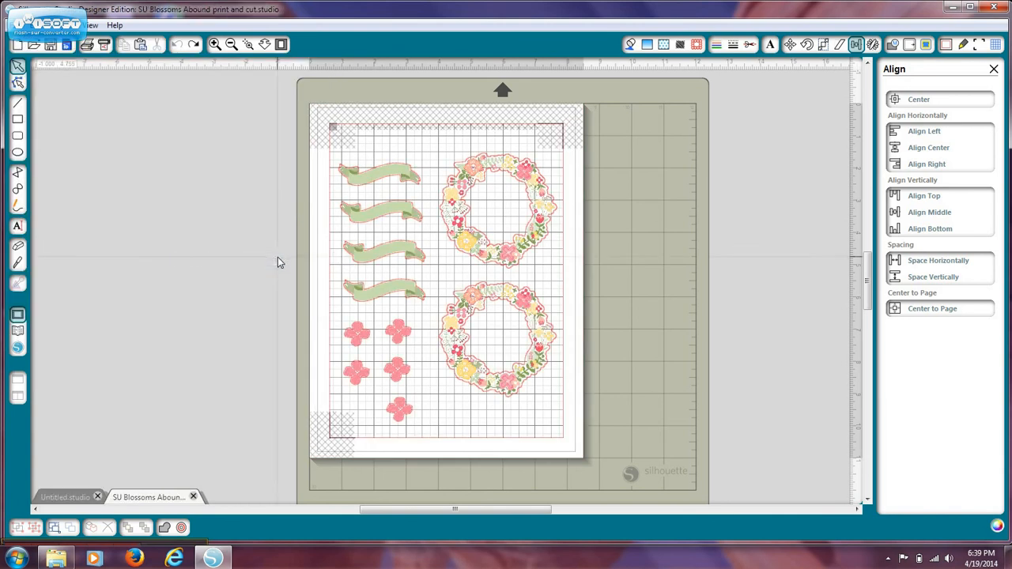